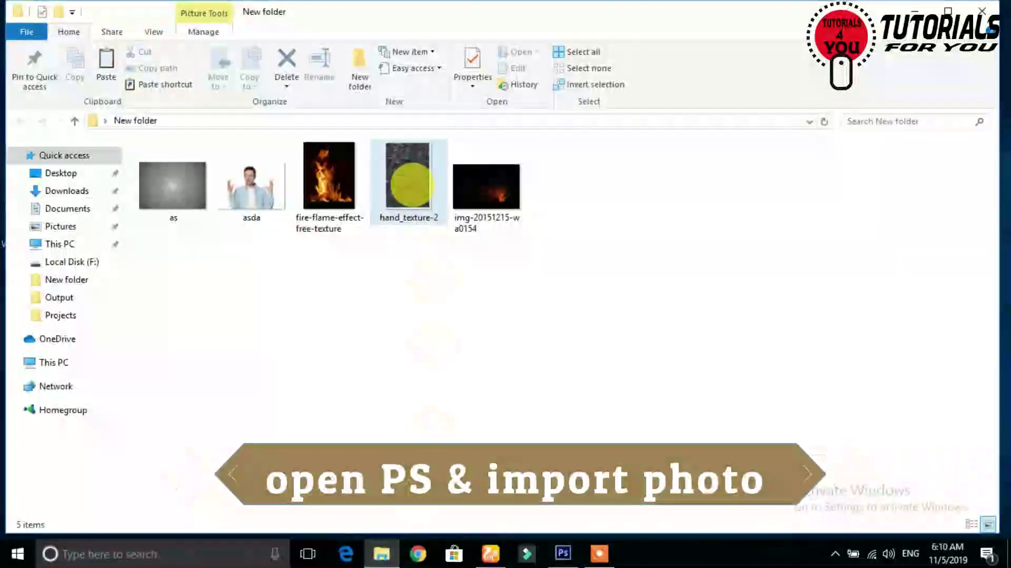
Step: Select both the 'as' backdrop and 'asda' man's photo thumbnails in New folder
left_click(251, 195)
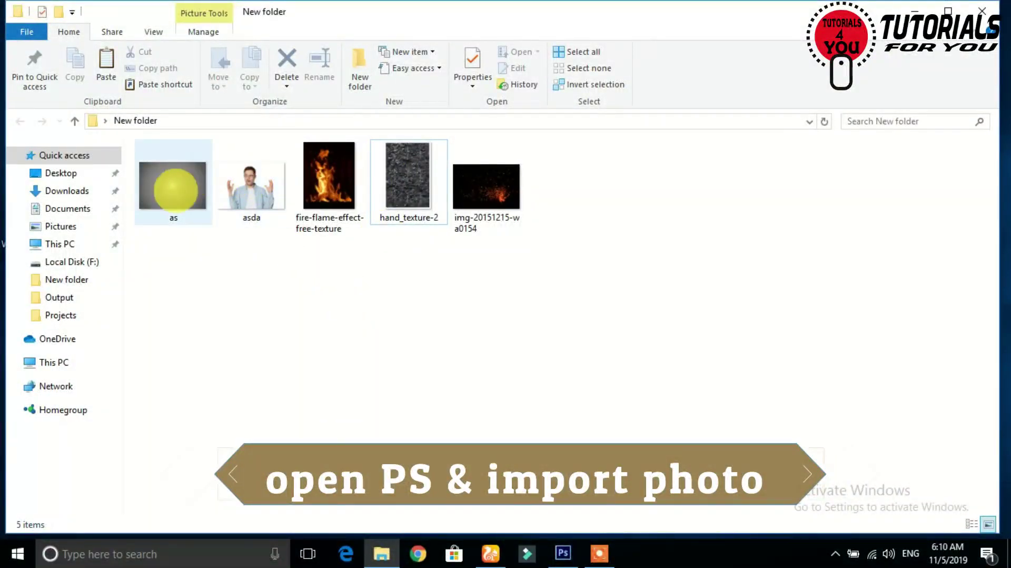
mouse_move(162, 261)
left_mouse_down()
mouse_move(251, 192)
mouse_move(573, 552)
mouse_move(487, 363)
left_mouse_up()
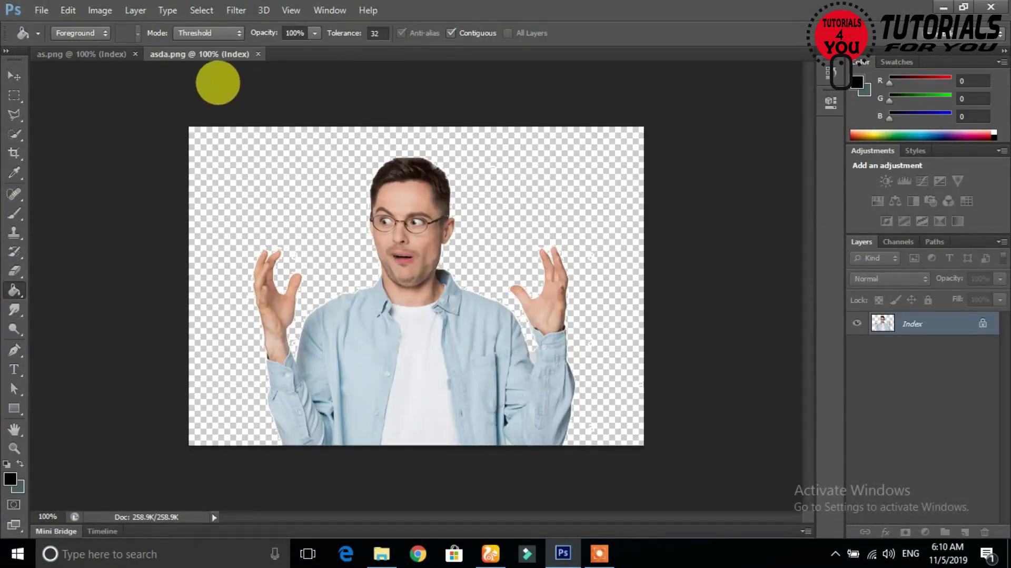
Step: Float asda.png in its own window above the as.png backdrop, with the Move tool active
left_click_drag(211, 54, 232, 48)
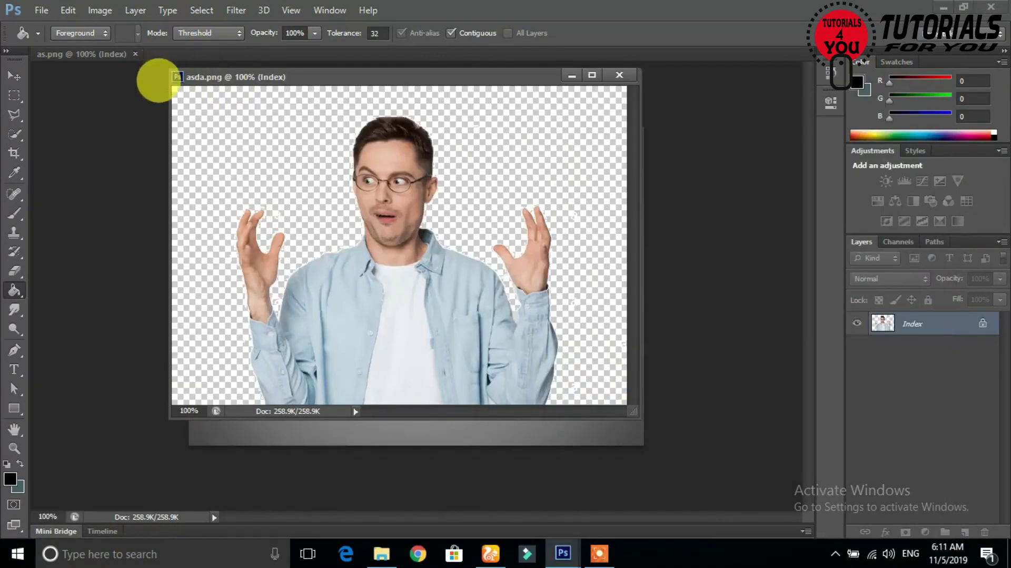
left_click_drag(296, 86, 277, 212)
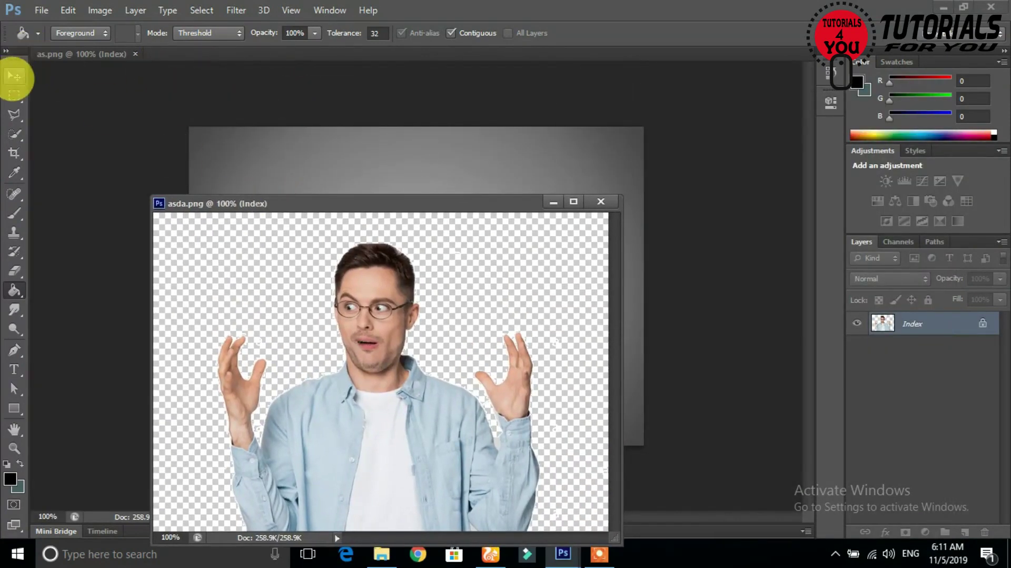
left_click(15, 76)
left_click_drag(380, 418, 401, 166)
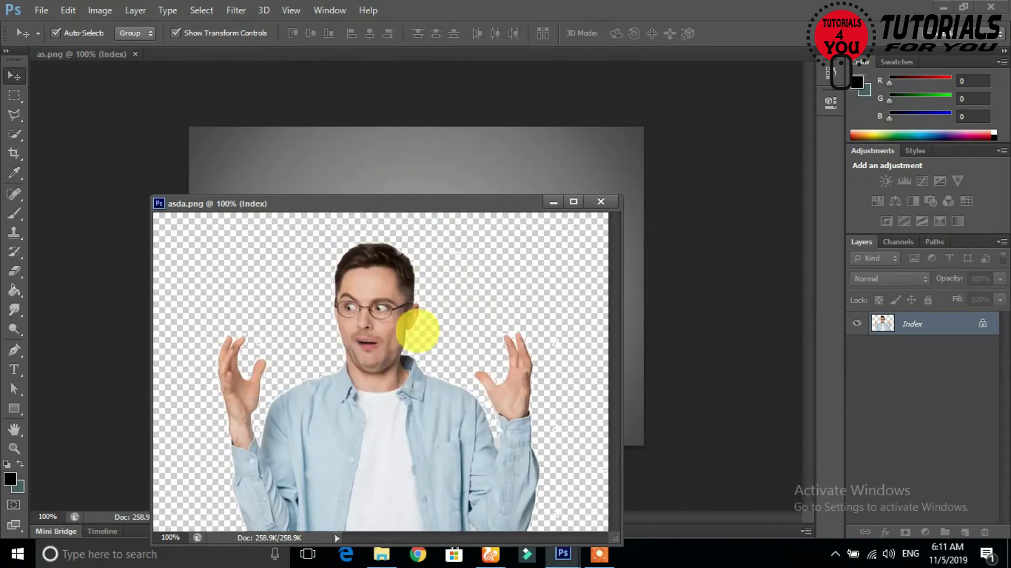
left_click_drag(445, 200, 456, 123)
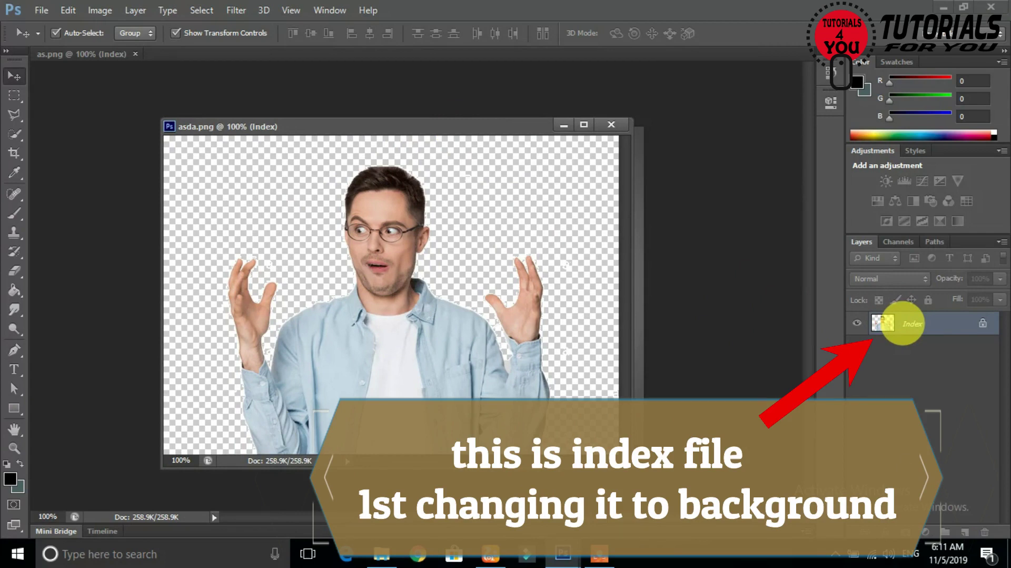
Step: Convert the as.png backdrop from Indexed Color to RGB Color
key("ctrl+Tab")
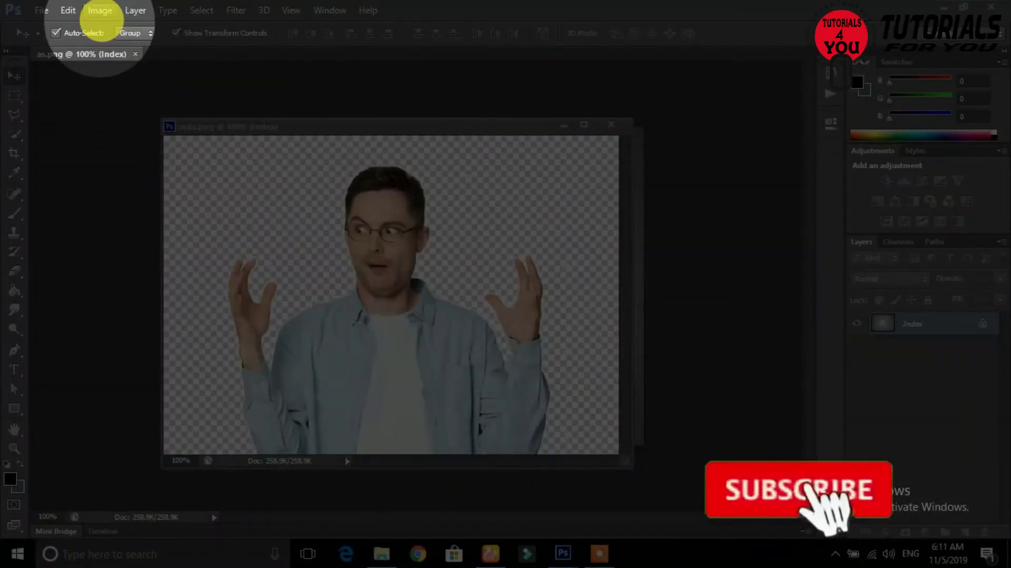
left_click(100, 10)
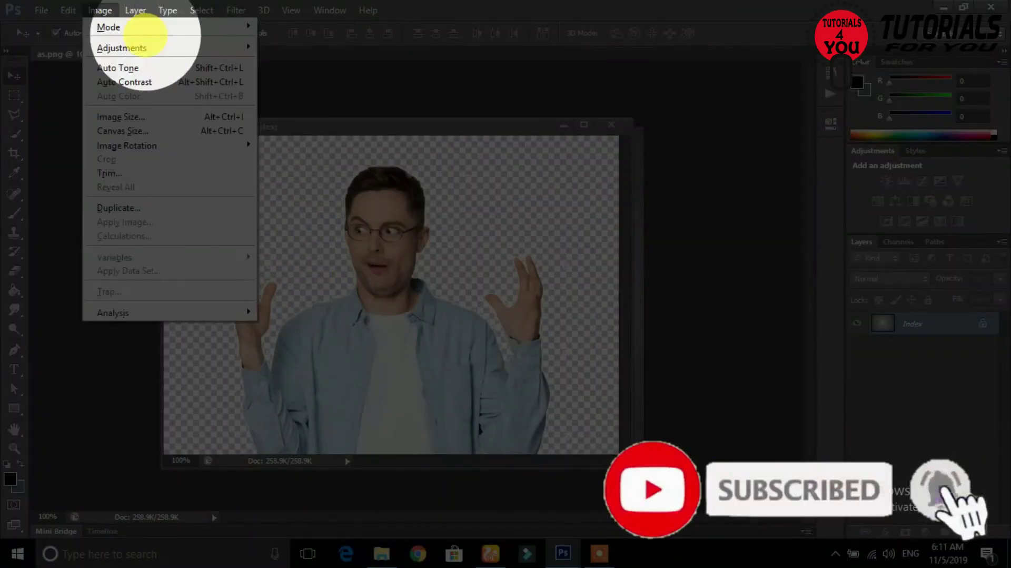
mouse_move(108, 27)
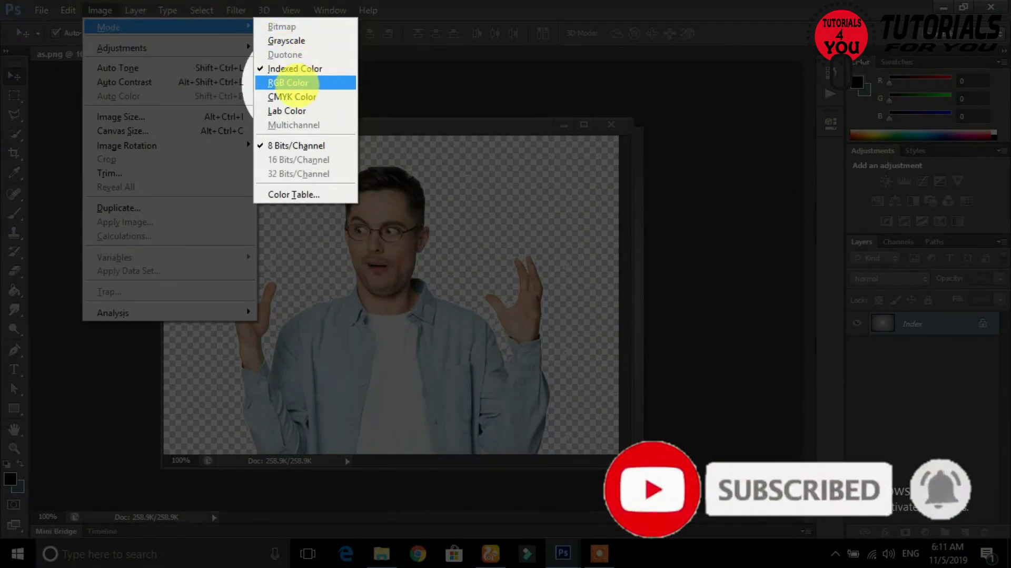
left_click(291, 83)
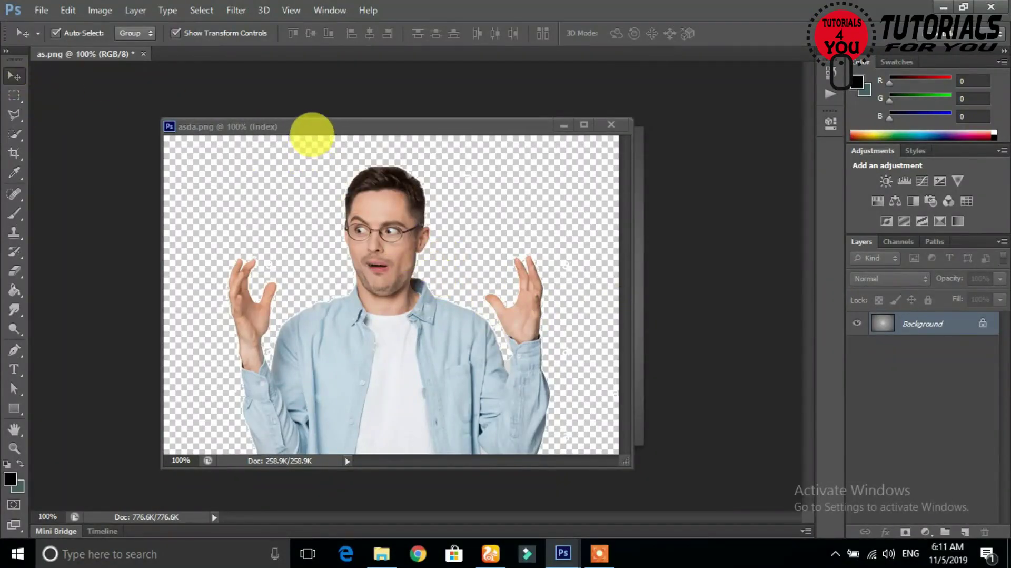
Step: Convert asda.png to RGB Color so the man sits on an unlocked Layer 1
left_click_drag(312, 135, 376, 275)
left_click_drag(400, 369, 401, 232)
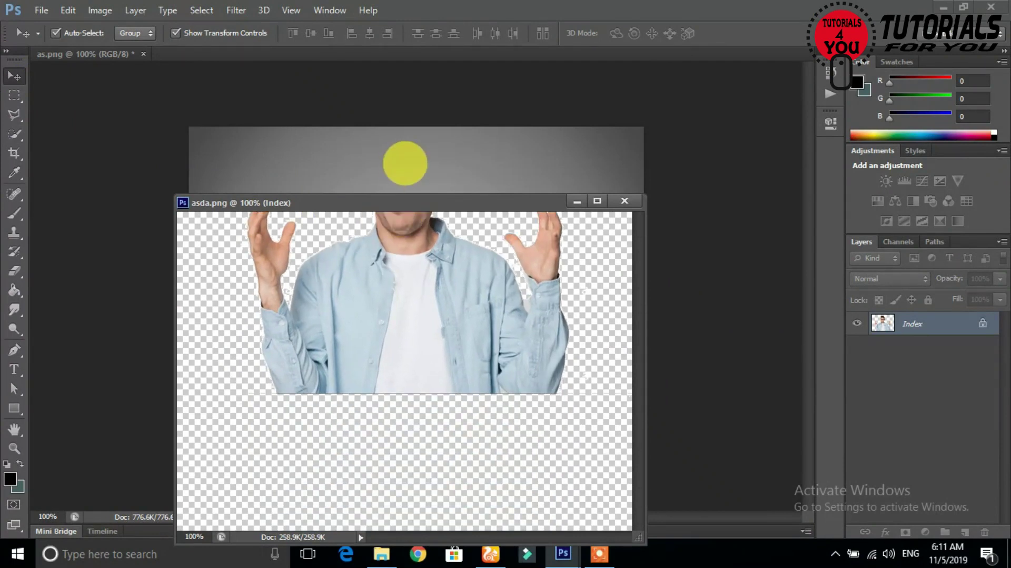
left_click_drag(405, 163, 405, 163)
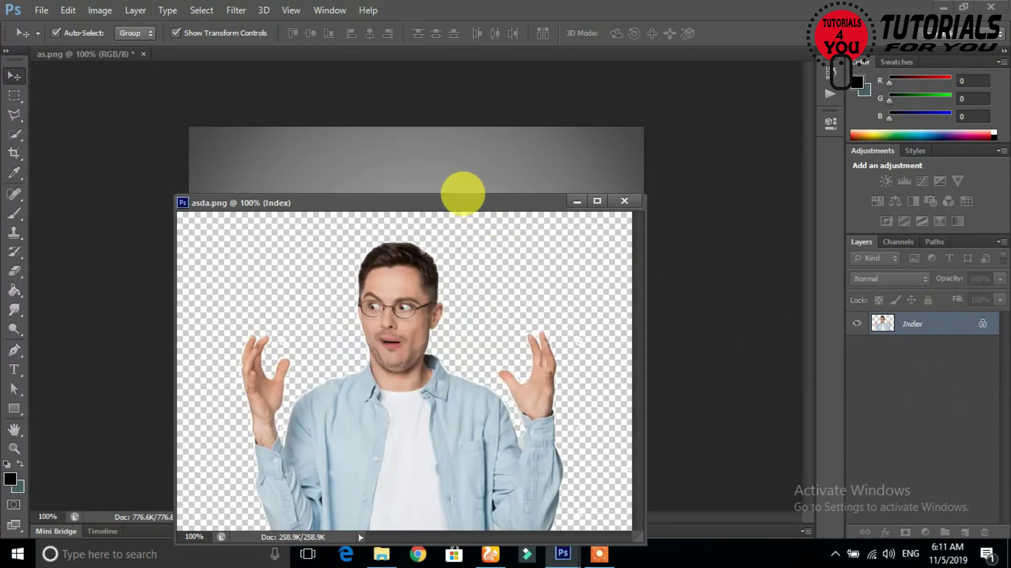
left_click_drag(463, 196, 450, 131)
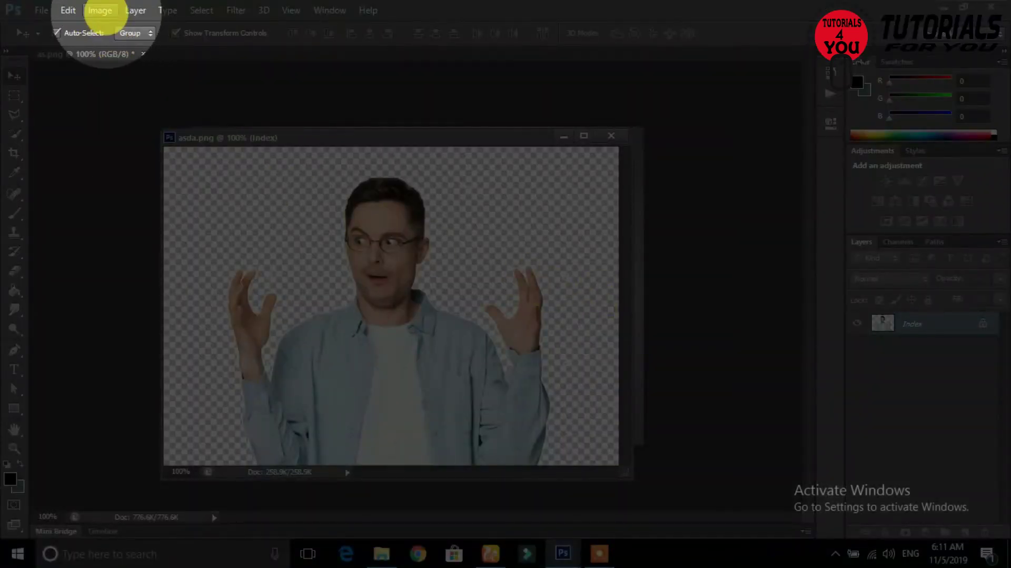
left_click(100, 11)
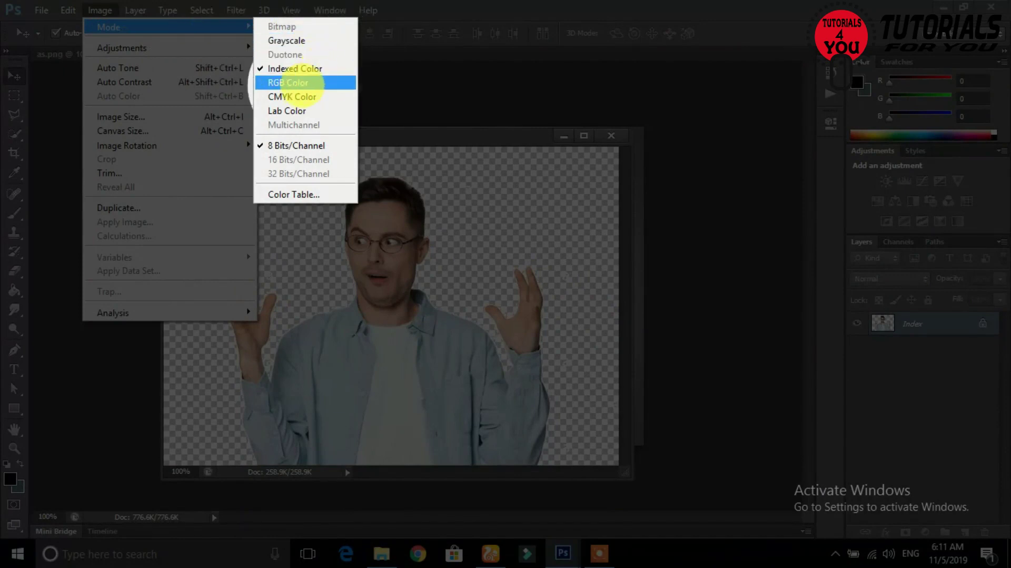
left_click(294, 83)
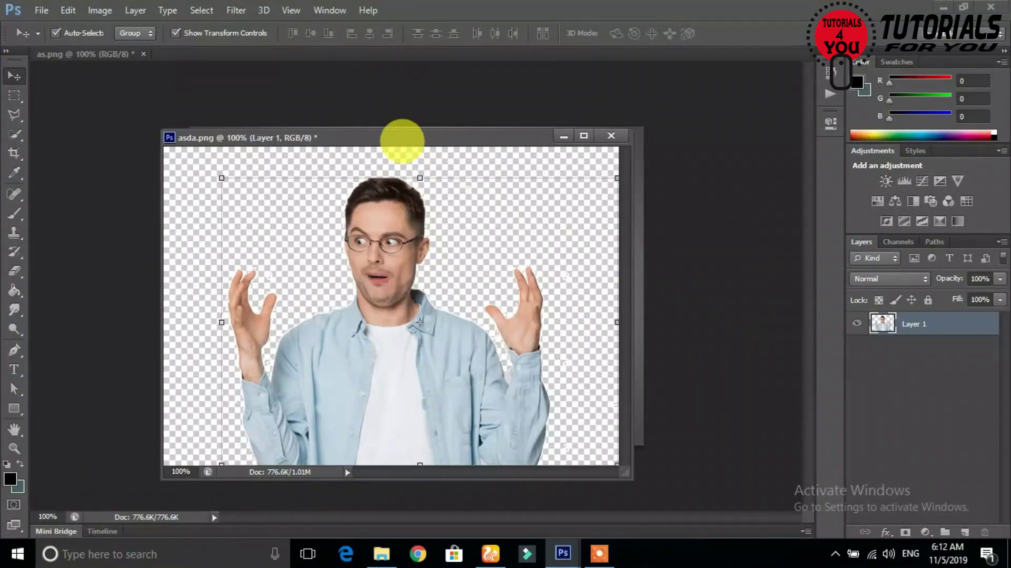
Step: Drag the man from asda.png onto the as.png backdrop as Layer 1
left_click_drag(402, 141, 407, 201)
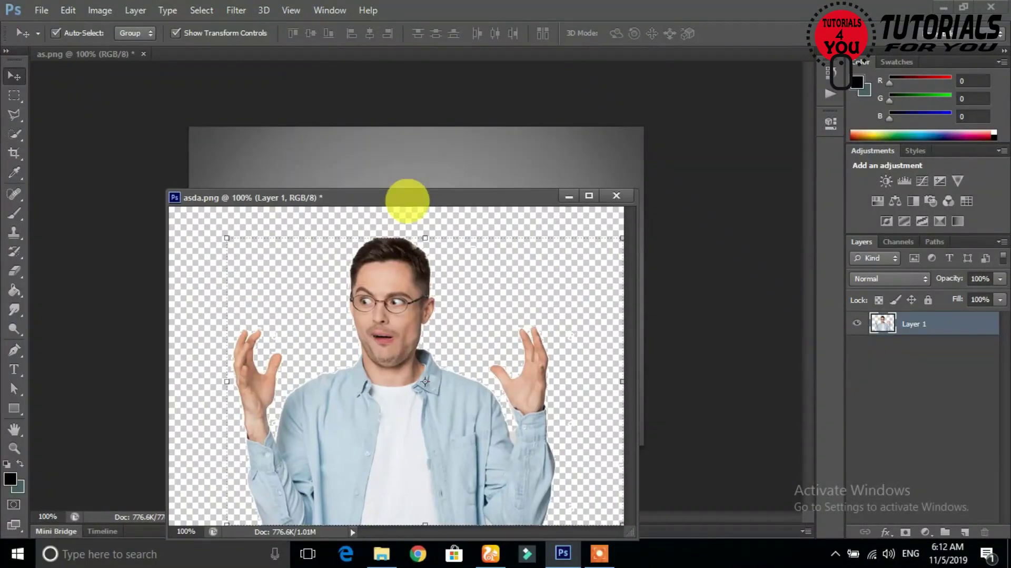
left_click_drag(395, 415, 397, 162)
left_click_drag(438, 202, 427, 248)
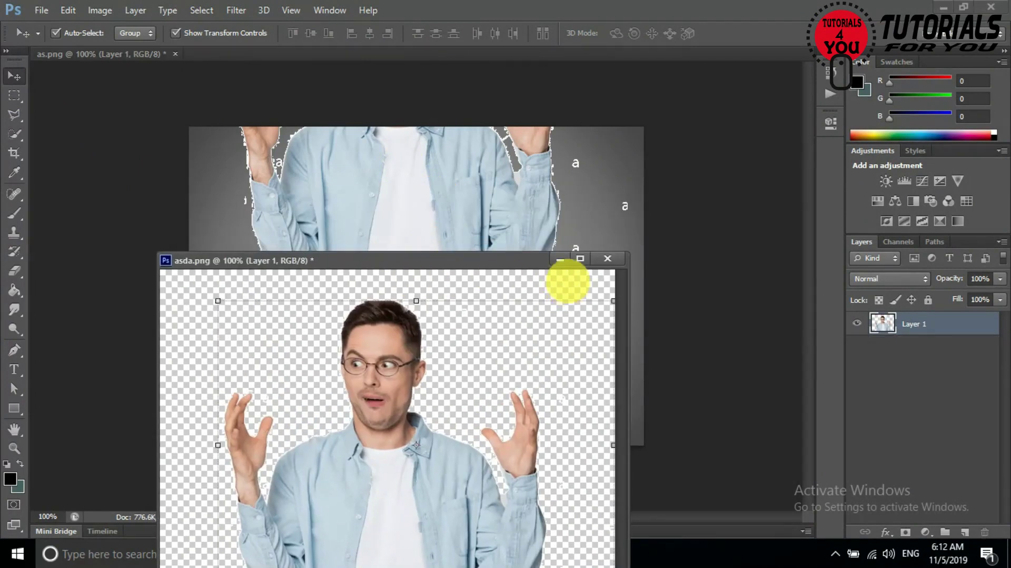
left_click(566, 247)
left_click_drag(474, 214, 469, 340)
Step: Scale and position the man to fill the lower frame, then apply the transform
left_click_drag(237, 105, 333, 214)
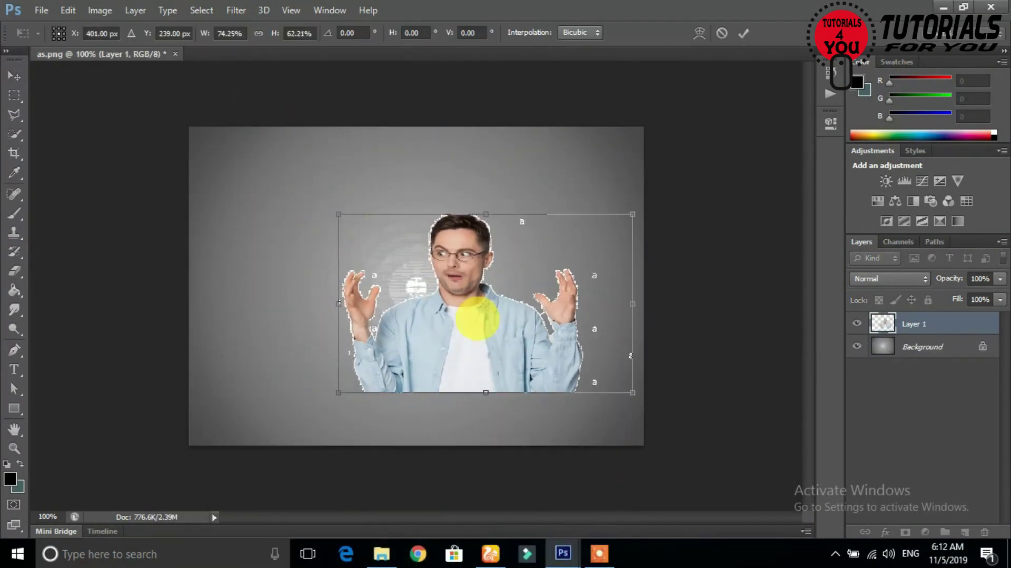
left_click_drag(474, 316, 390, 388)
mouse_move(551, 271)
left_mouse_down()
mouse_move(560, 165)
mouse_move(655, 144)
left_mouse_up()
left_click_drag(432, 383, 421, 383)
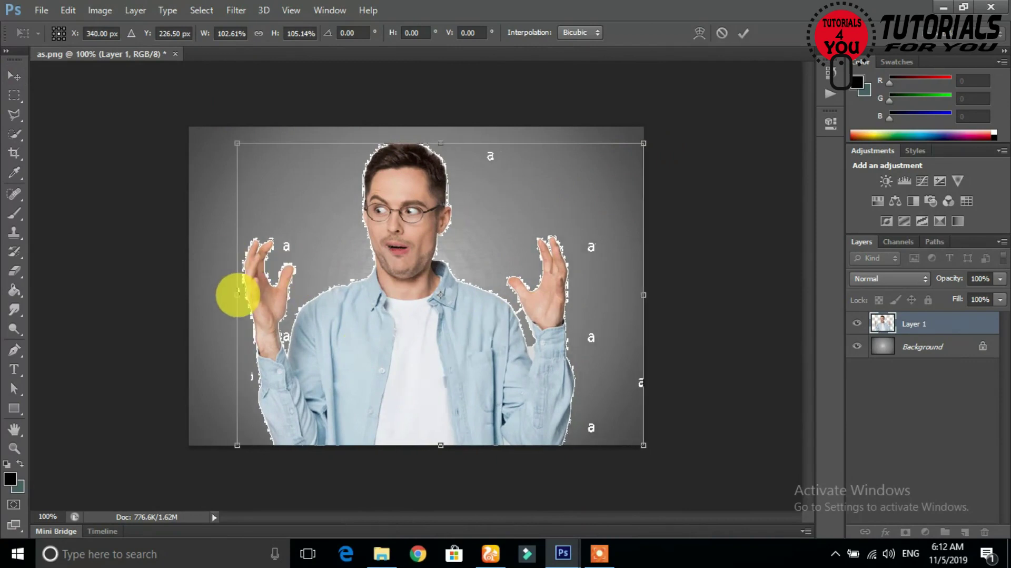
left_click_drag(238, 294, 233, 294)
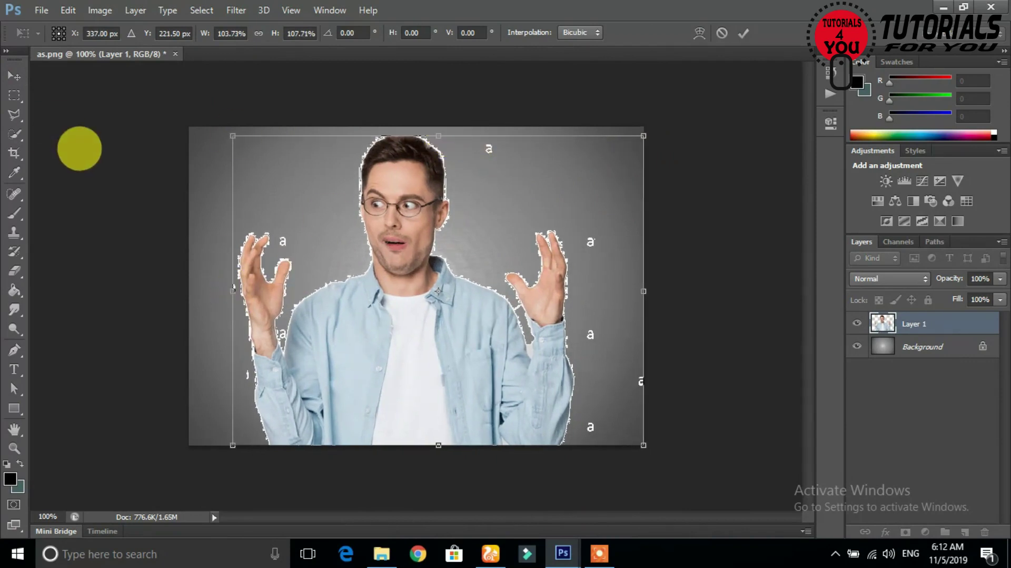
left_click(15, 75)
left_click(449, 219)
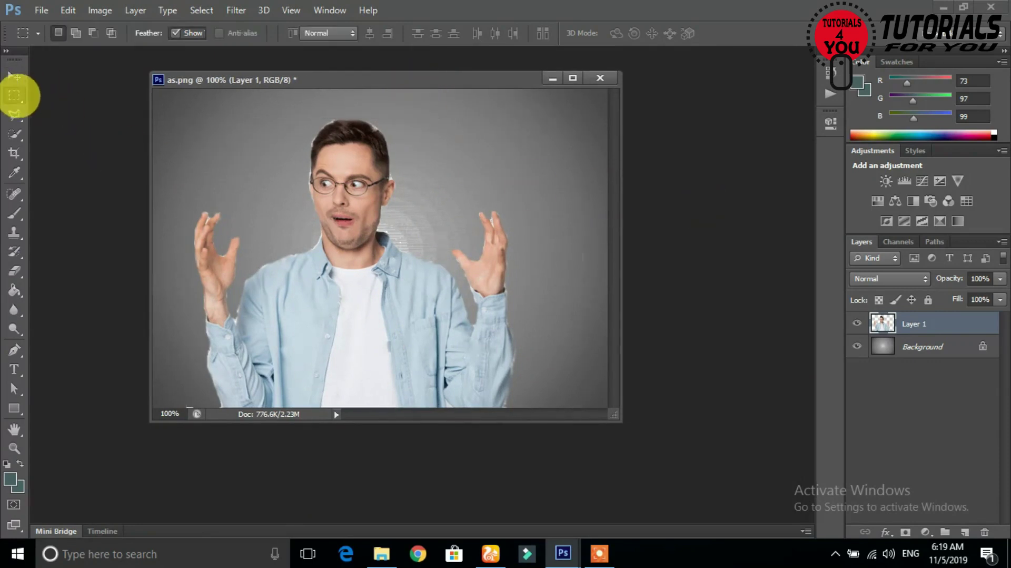
Step: Bring hand_texture-2 from Explorer into Photoshop and onto as.png as Layer 2
left_click(381, 551)
mouse_move(407, 174)
left_mouse_down()
mouse_move(448, 491)
mouse_move(418, 493)
left_mouse_up()
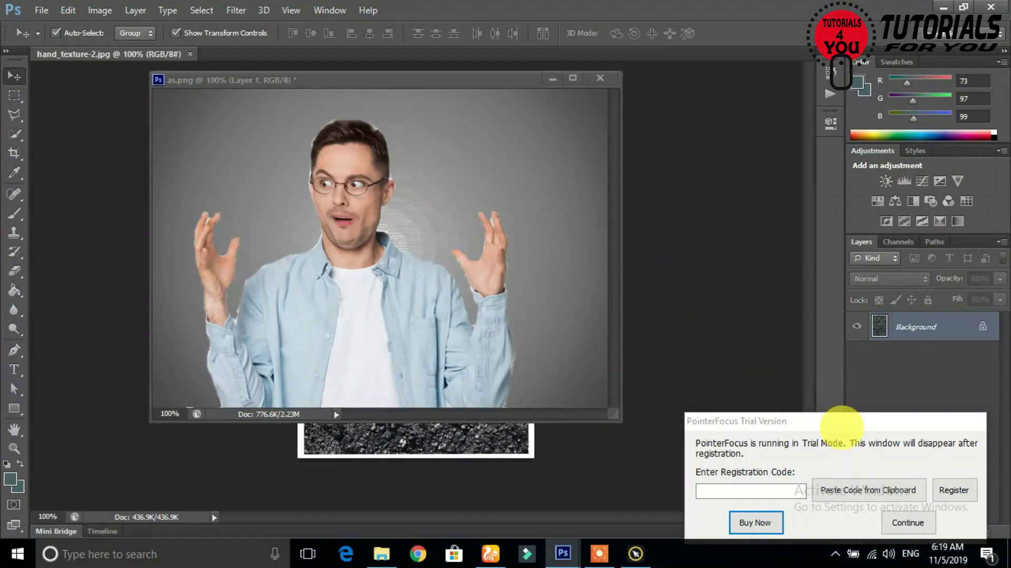
left_click_drag(152, 54, 45, 95)
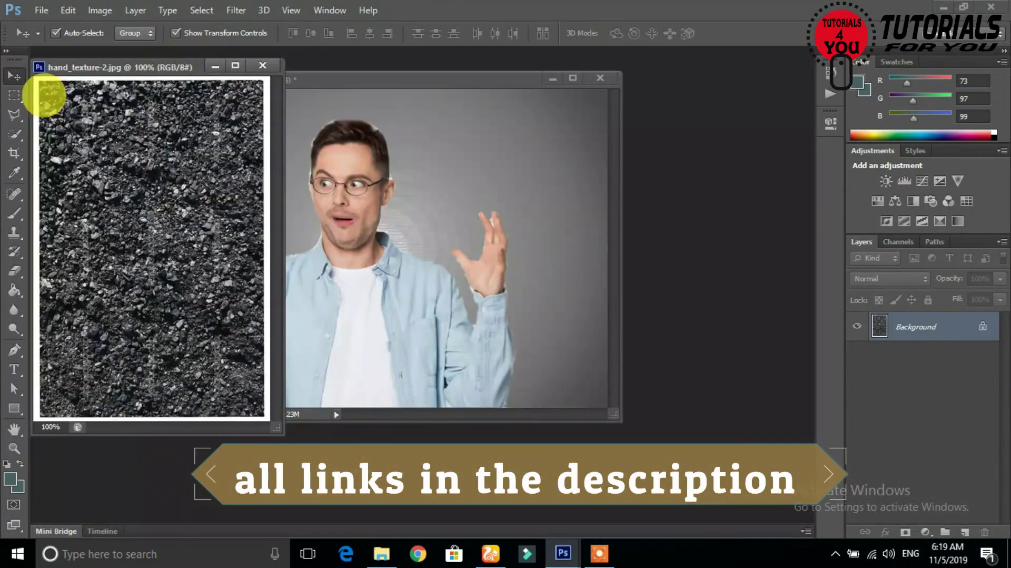
left_click_drag(131, 229, 383, 248)
Step: Scale the rock texture over the left hand, tilt it −7.5°, and fade it to 21% opacity
key("ctrl+t")
mouse_move(305, 191)
left_mouse_down()
mouse_move(342, 270)
mouse_move(253, 176)
left_mouse_up()
left_click_drag(339, 266, 356, 214)
mouse_move(363, 174)
left_mouse_down()
mouse_move(316, 301)
mouse_move(307, 288)
left_mouse_up()
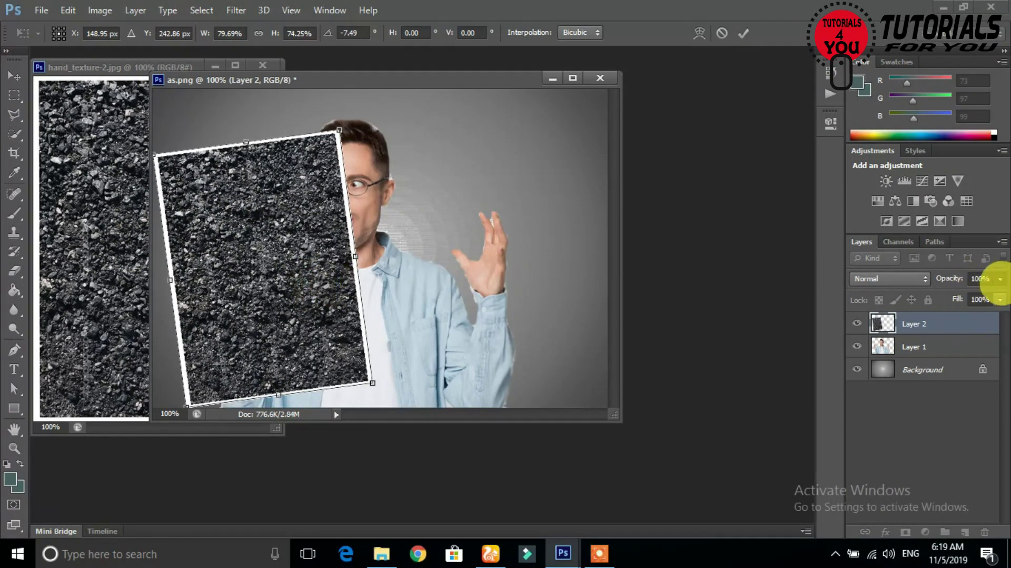
left_click_drag(963, 295, 953, 296)
left_click_drag(273, 261, 275, 281)
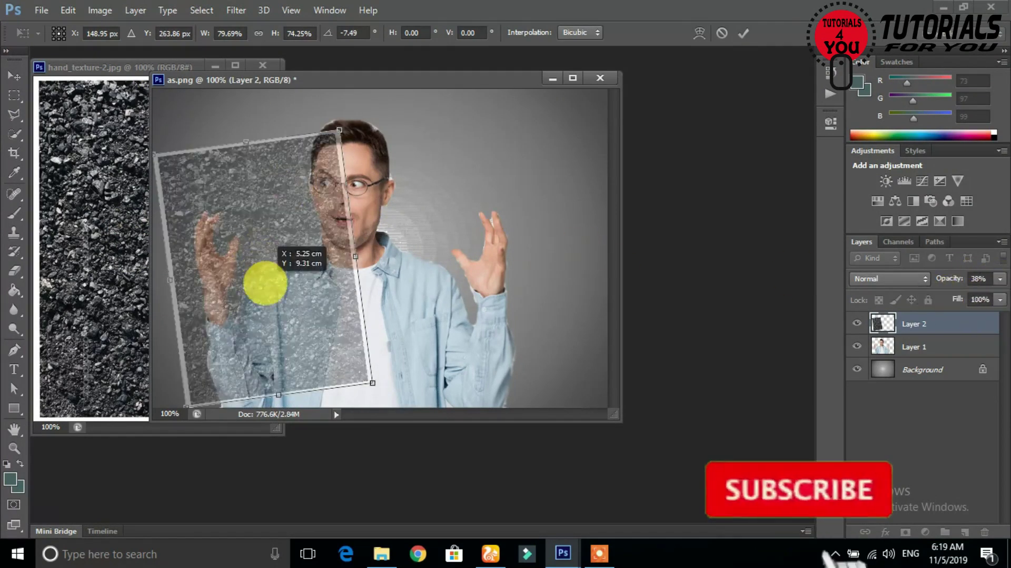
left_click(14, 75)
key("Return")
mouse_move(957, 295)
left_mouse_down()
mouse_move(934, 295)
mouse_move(958, 296)
mouse_move(943, 295)
left_mouse_up()
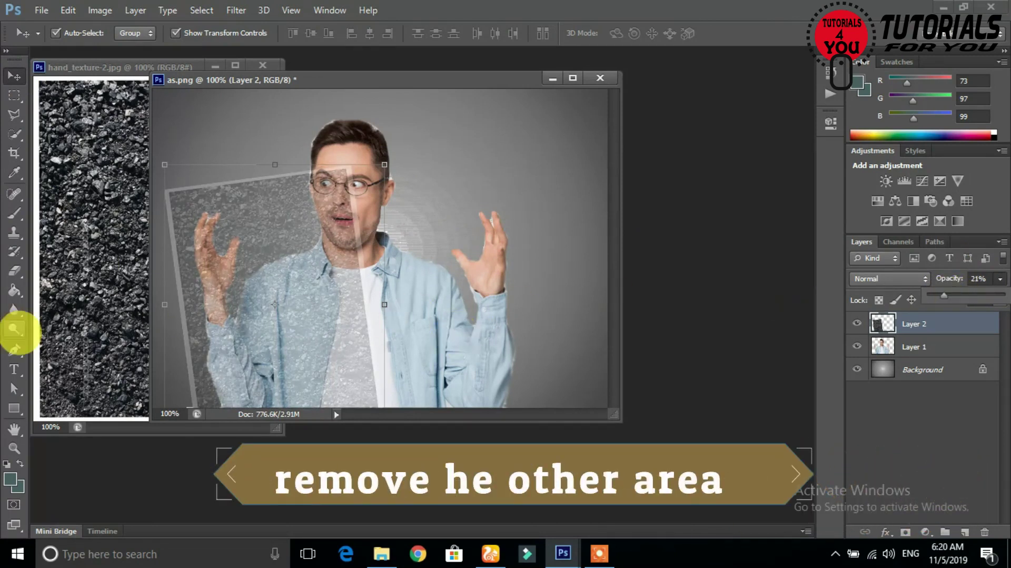
Step: With the Eraser, remove rock texture from the face, chest and around the left hand
left_click(15, 273)
right_click(266, 288)
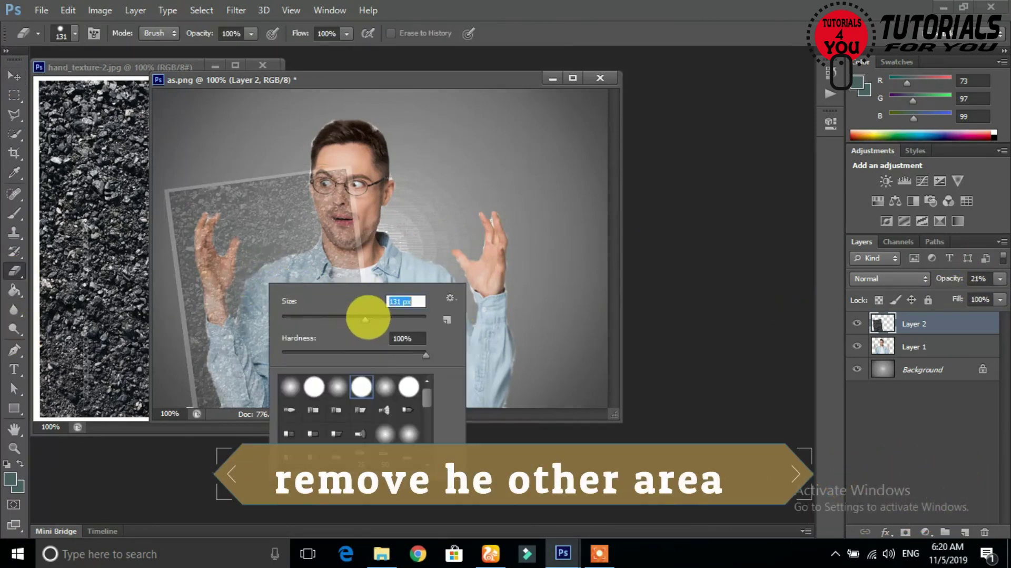
key("Return")
left_click_drag(284, 158, 347, 379)
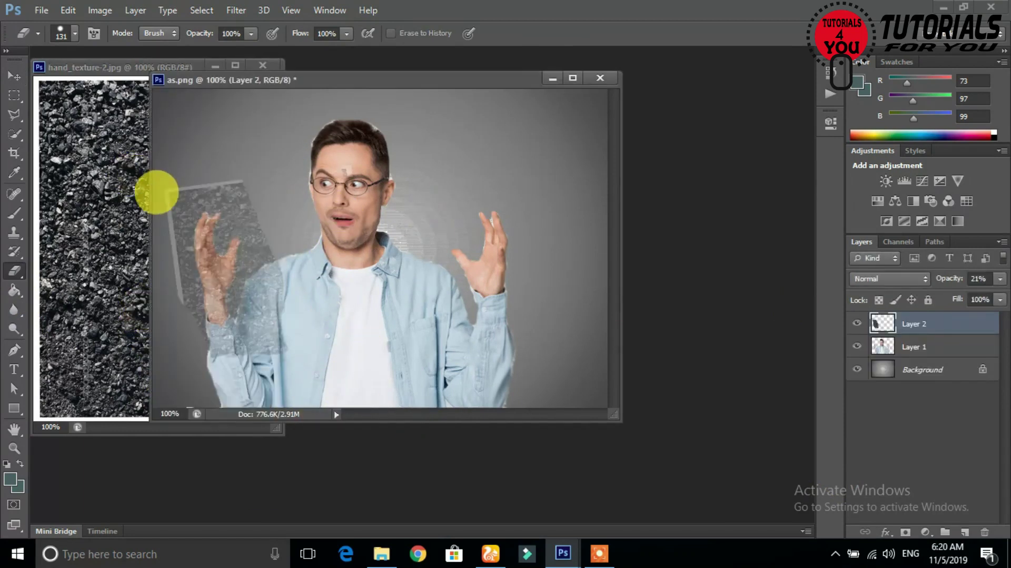
mouse_move(156, 192)
left_mouse_down()
mouse_move(195, 172)
mouse_move(279, 215)
left_mouse_up()
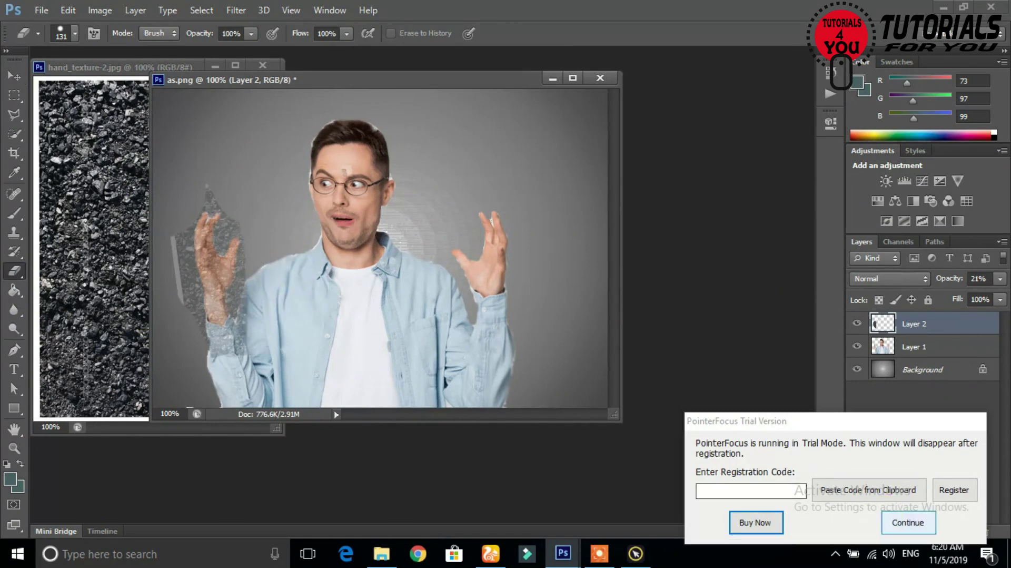
Step: Set the Eraser to 35 px, zoom to 200%, and erase texture off the shirt cuff
right_click(371, 260)
type("35")
key("Return")
scroll(249, 301, "up", 1)
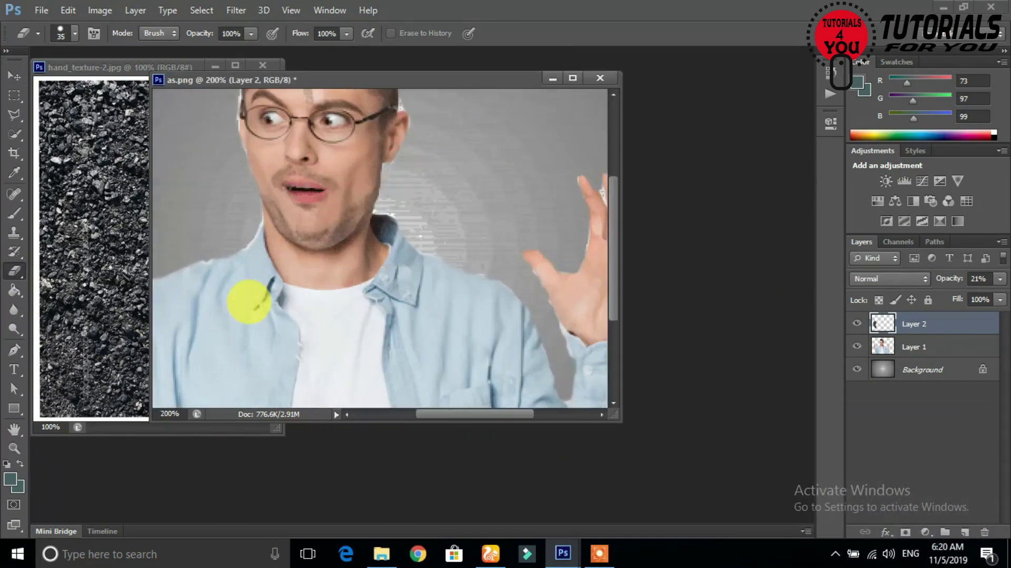
left_click_drag(248, 293, 437, 412)
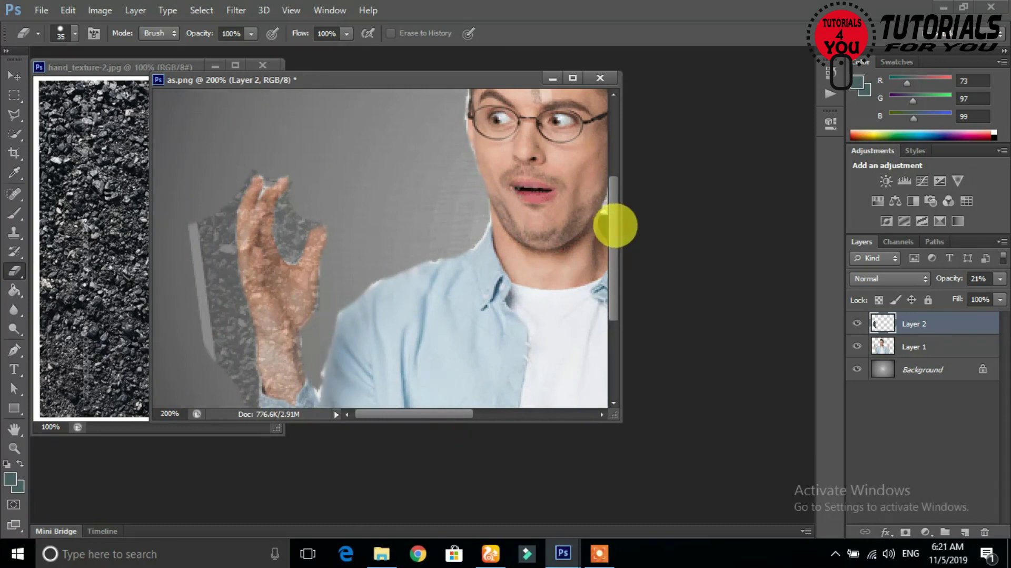
scroll(615, 226, "down", 2)
left_click_drag(334, 323, 274, 343)
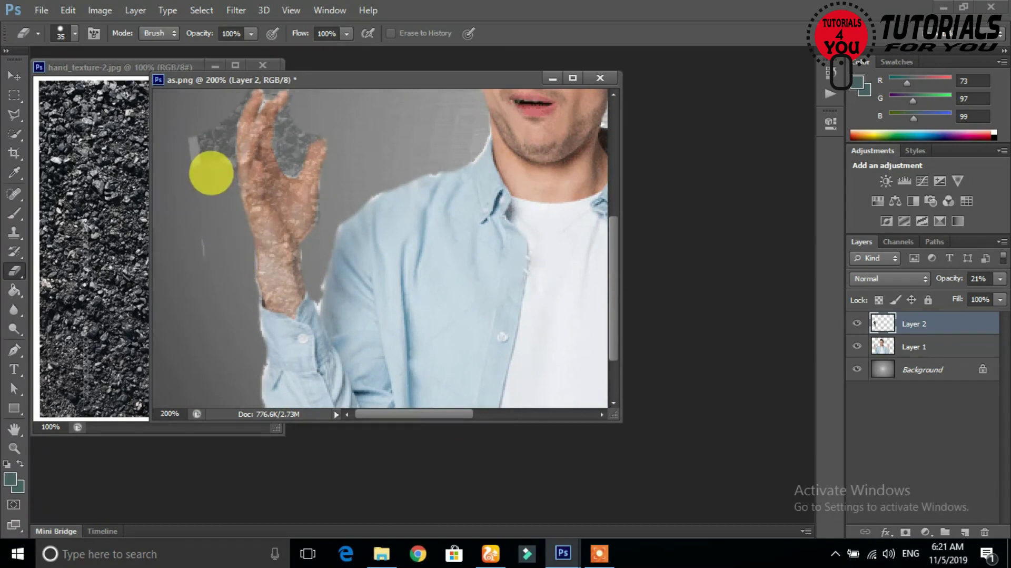
Step: Shrink the Eraser to 13 px for finer edges and zoom back out
scroll(208, 144, "up", 2)
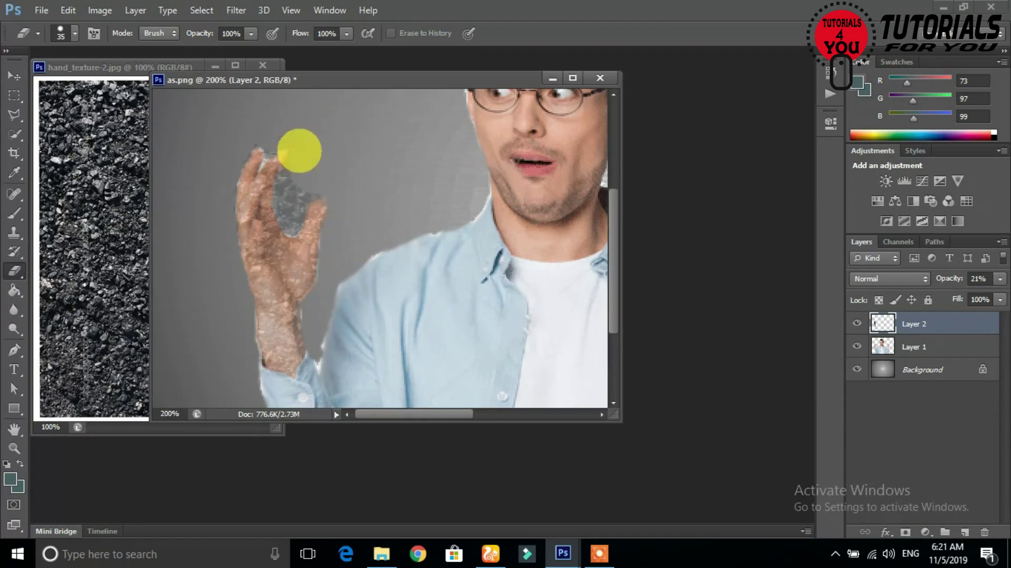
right_click(410, 181)
left_click(296, 201)
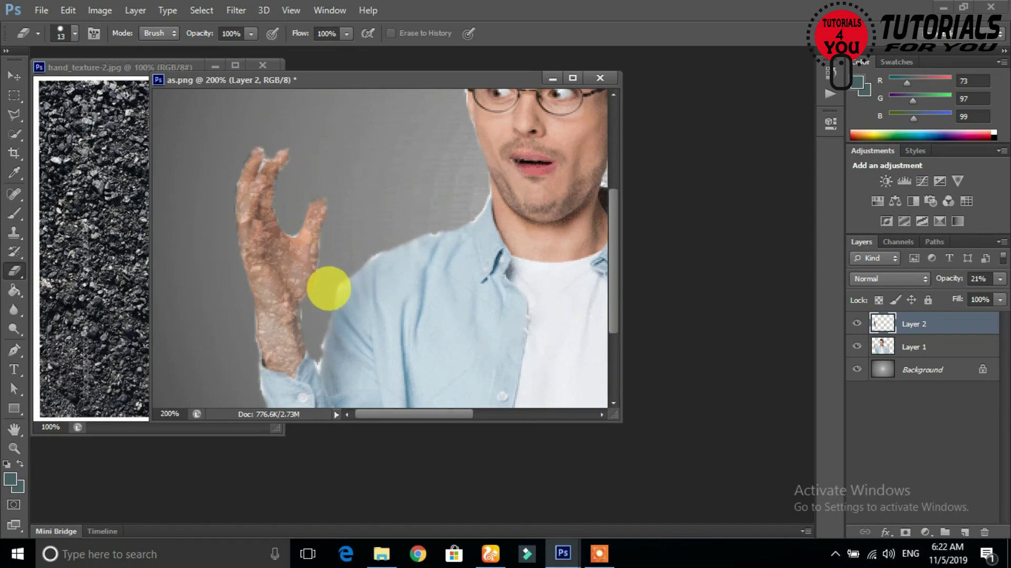
key("ctrl+minus")
key("ctrl+minus")
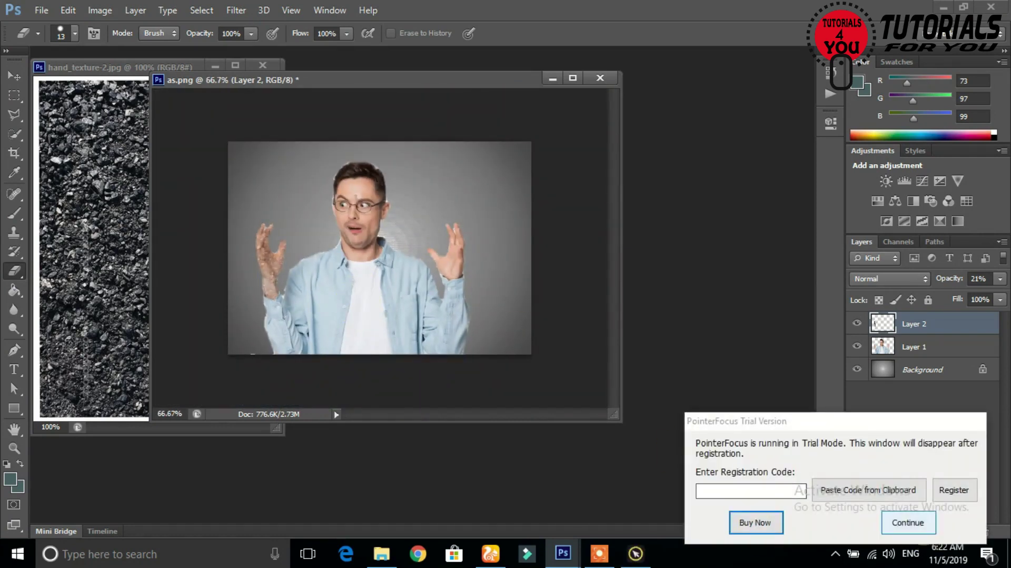
Step: Drag img-20151215-wa0154 from File Explorer into Photoshop as a new document
left_click(14, 77)
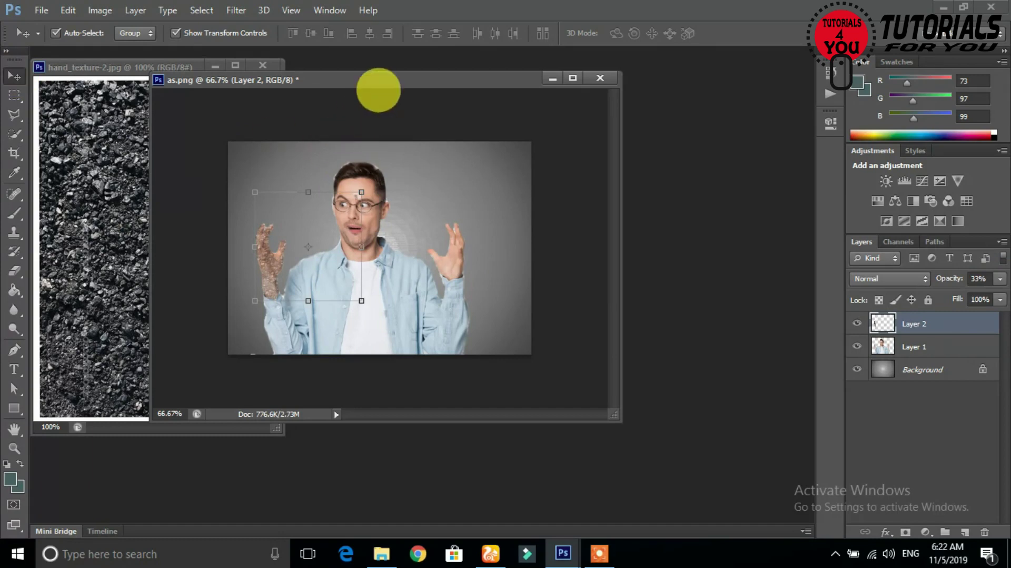
left_click(382, 553)
left_click_drag(514, 200, 523, 526)
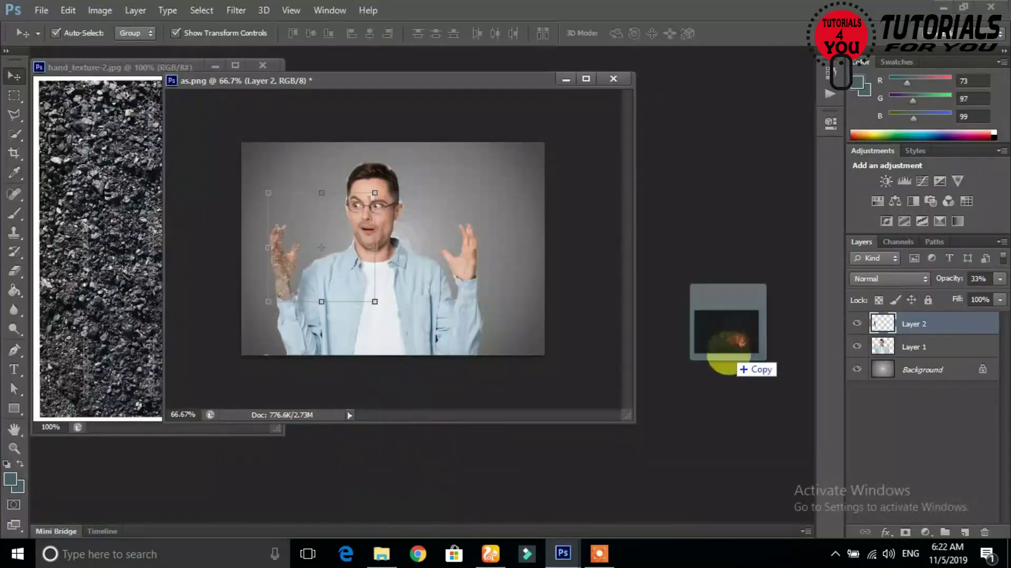
left_click_drag(523, 527, 714, 358)
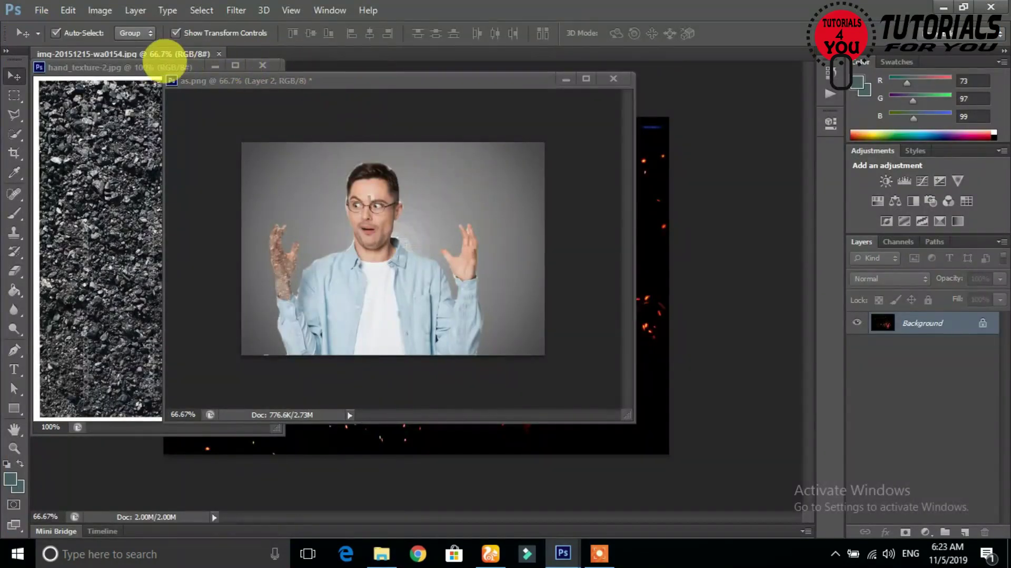
left_click(164, 62)
Step: Copy the sparks image into as.png as Layer 3 and minimize the source document
mouse_move(186, 54)
left_mouse_down()
mouse_move(197, 57)
mouse_move(57, 79)
mouse_move(52, 96)
left_mouse_up()
left_click_drag(226, 249, 415, 298)
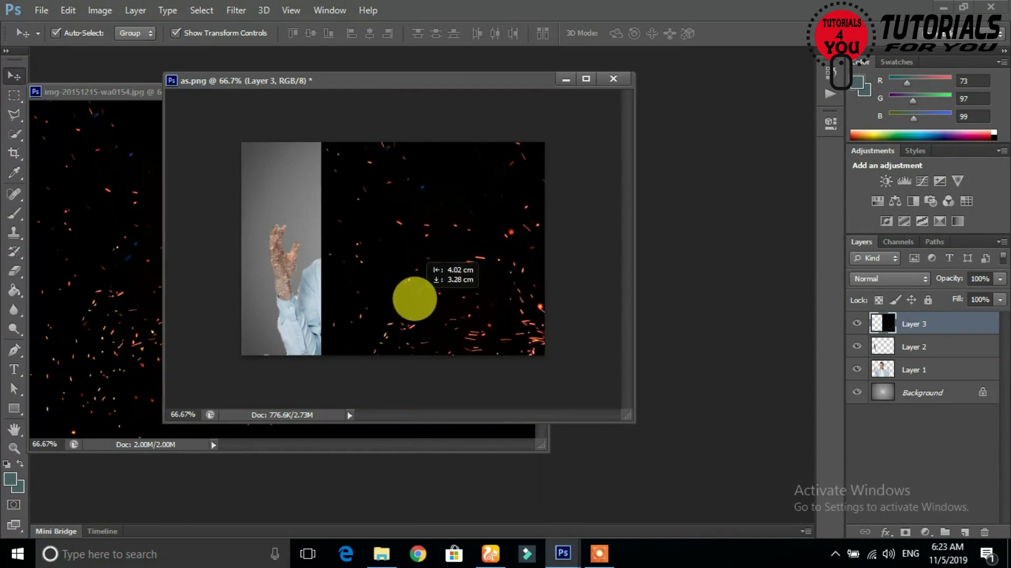
left_click_drag(370, 82, 373, 56)
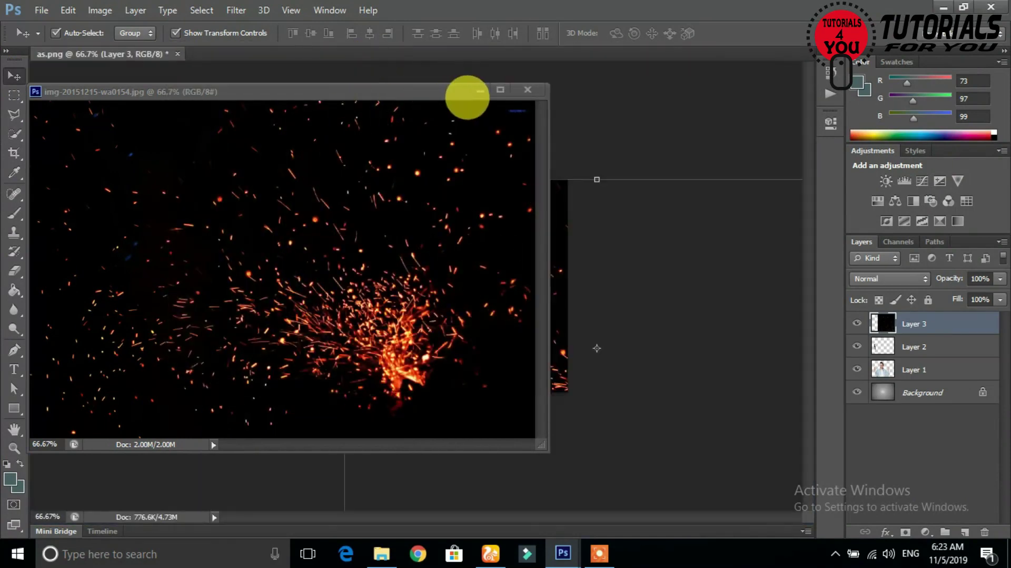
left_click(479, 91)
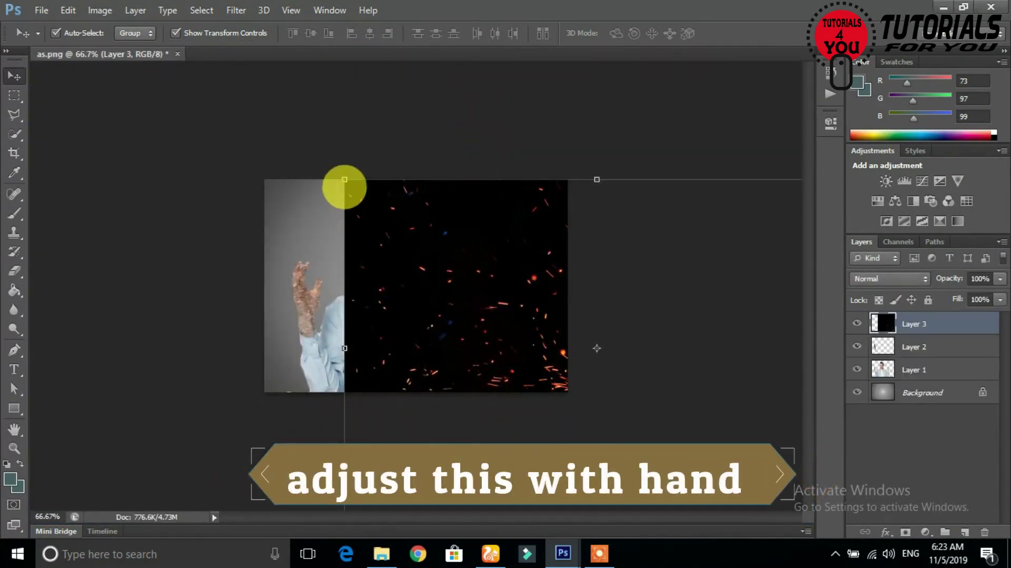
Step: Scale the sparks to about 34%, narrow them, and rotate 62.61° over the left hand
mouse_move(345, 180)
left_mouse_down()
mouse_move(594, 435)
mouse_move(373, 181)
mouse_move(361, 237)
left_mouse_up()
left_click_drag(267, 248, 399, 246)
key("ctrl+plus")
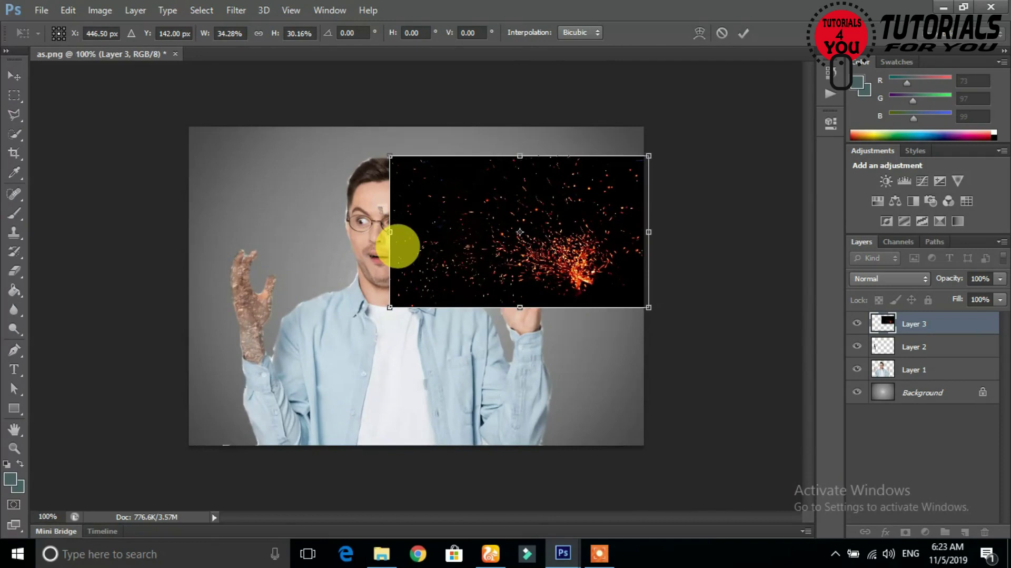
key("ctrl+plus")
key("ctrl+minus")
mouse_move(565, 251)
left_mouse_down()
mouse_move(436, 282)
mouse_move(340, 285)
left_mouse_up()
left_click_drag(315, 176, 341, 266)
left_click_drag(307, 342, 283, 338)
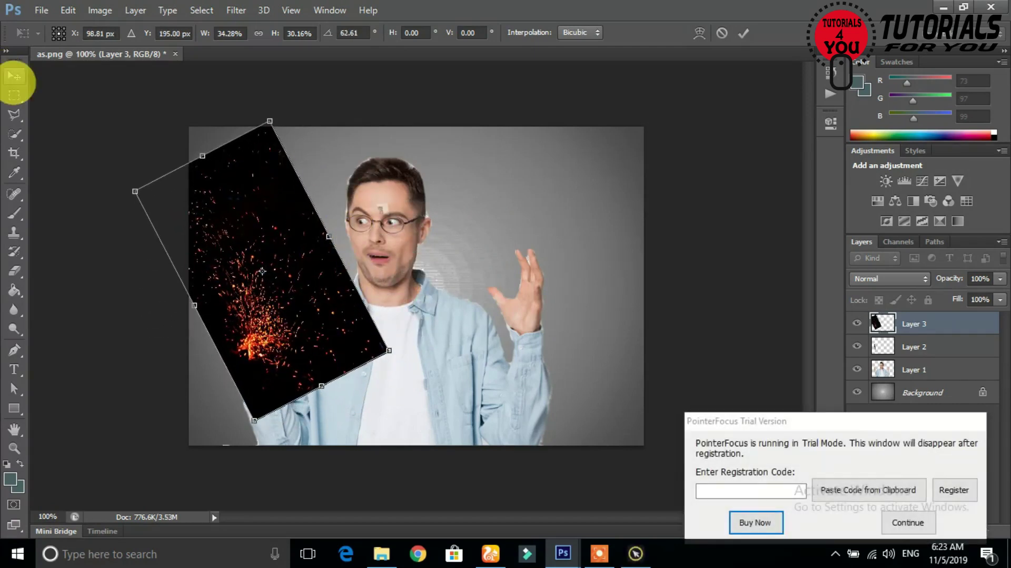
left_click(909, 522)
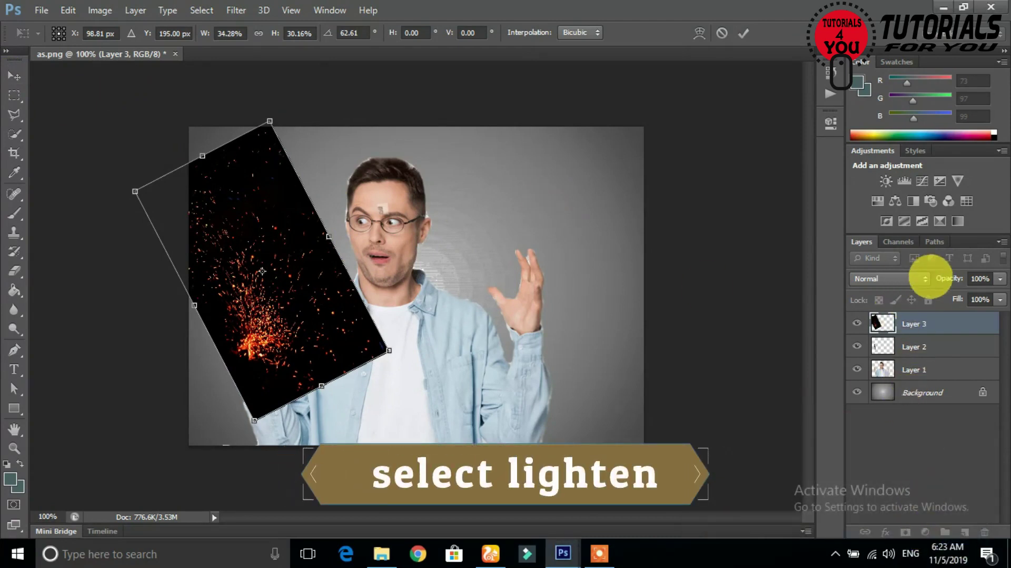
left_click(925, 278)
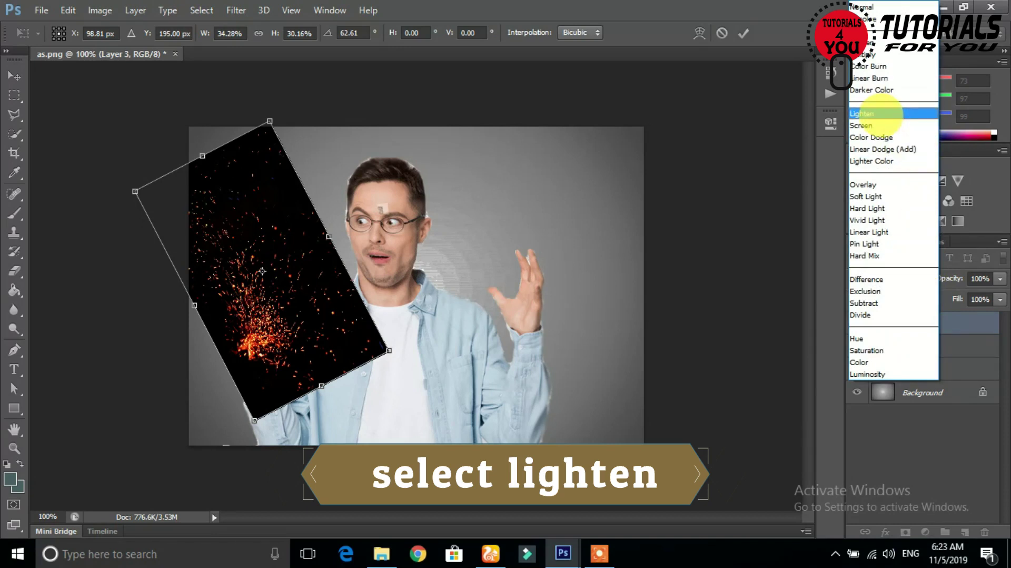
Step: Blend the sparks in Lighten and angle them about −18.6° over the rock hand
left_click(866, 113)
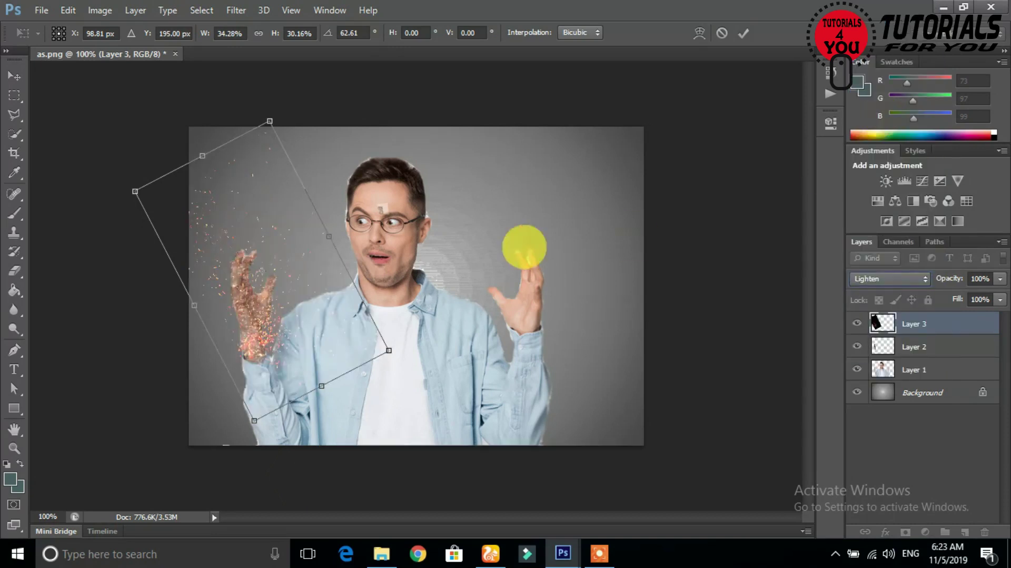
left_click(14, 75)
left_click(428, 219)
left_click_drag(242, 327, 248, 320)
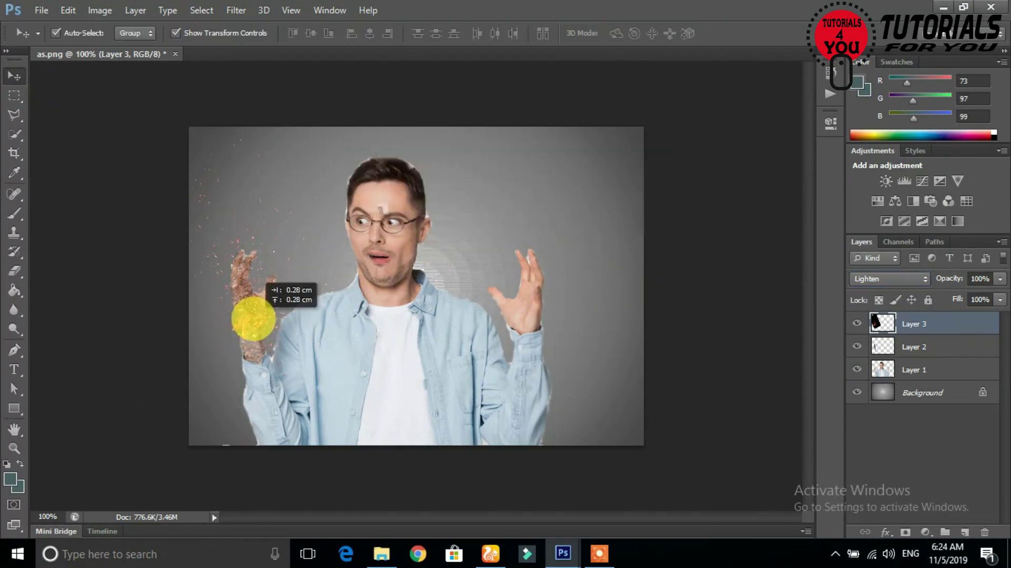
left_click_drag(403, 247, 419, 279)
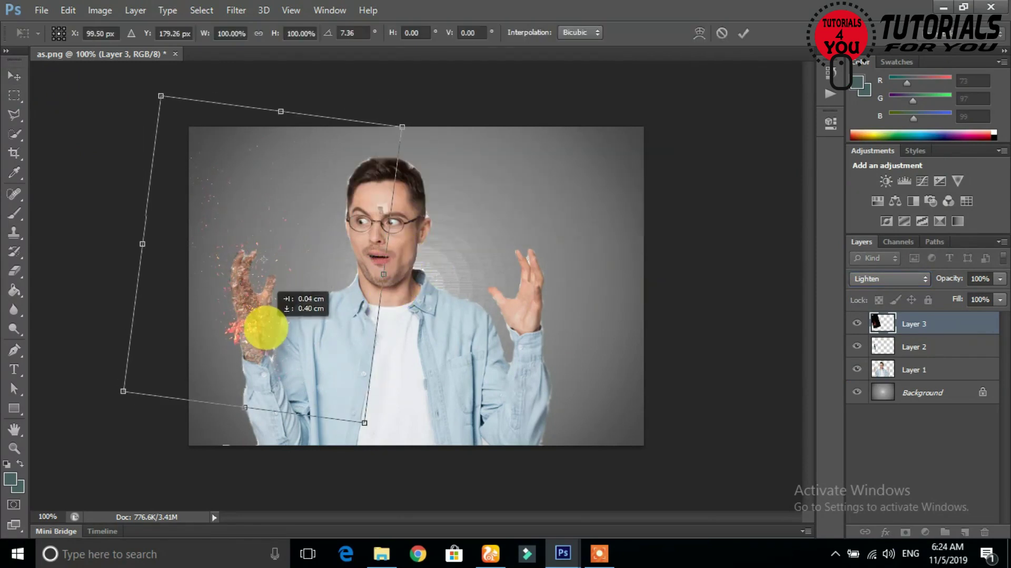
left_click_drag(305, 305, 270, 301)
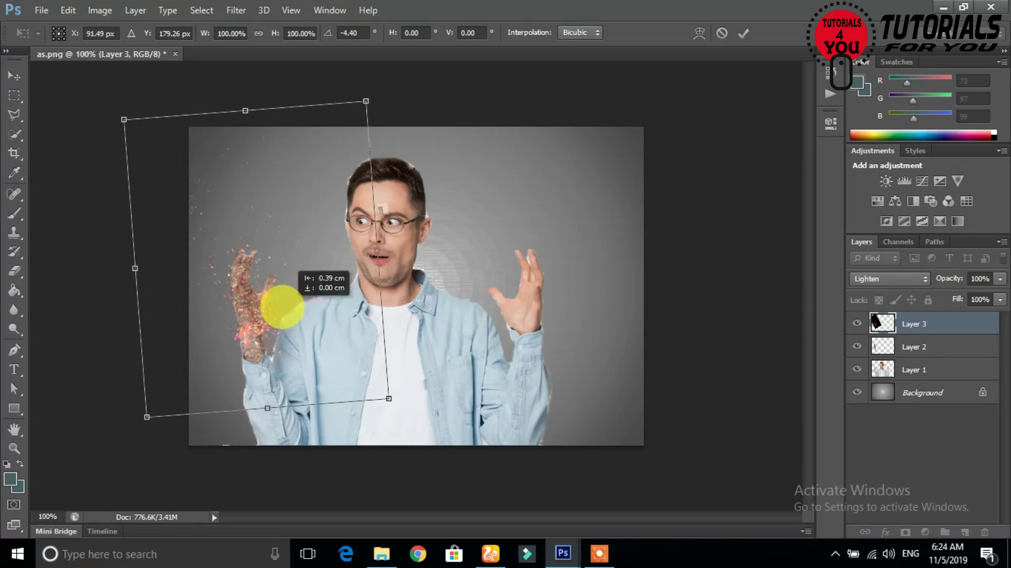
left_click_drag(434, 282, 281, 283)
left_click_drag(390, 279, 397, 282)
mouse_move(282, 295)
left_mouse_down()
mouse_move(268, 295)
mouse_move(276, 298)
left_mouse_up()
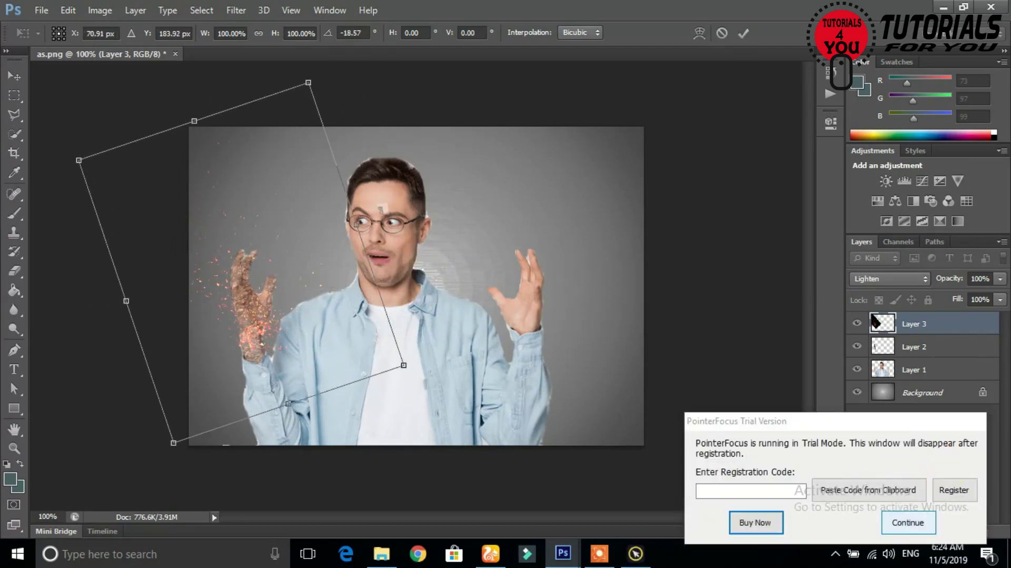
Step: Try Screen and Lighter Color, then settle on Color Dodge for the sparks layer
left_click(924, 278)
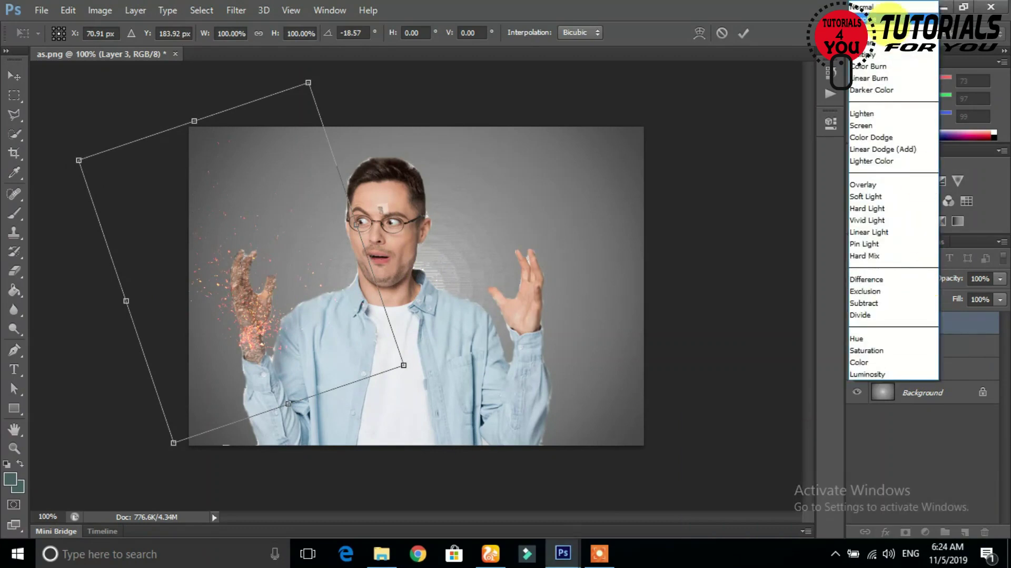
left_click(890, 18)
key("Down")
key("Down")
key("Down")
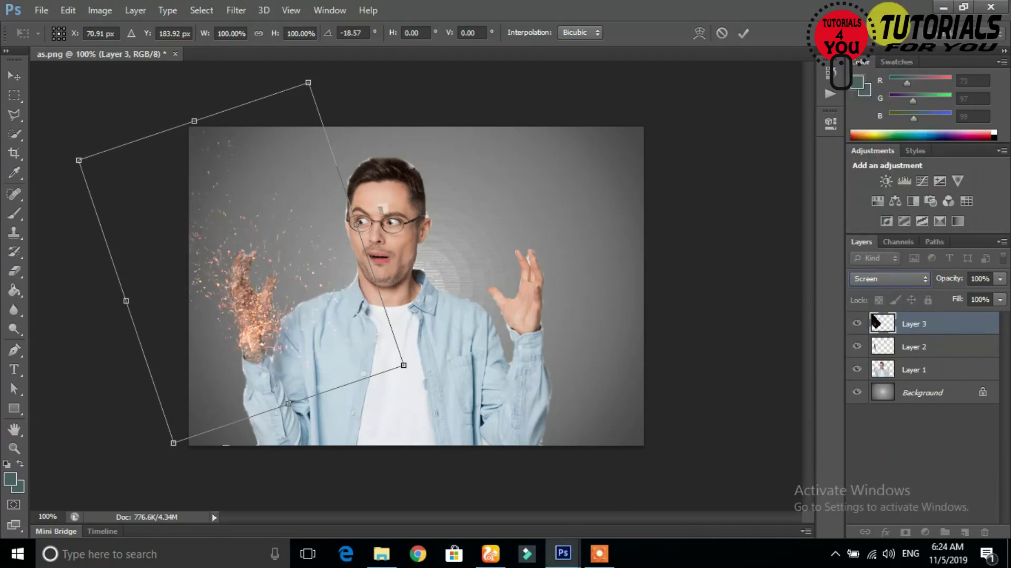
key("Down")
key("Down")
key("Down")
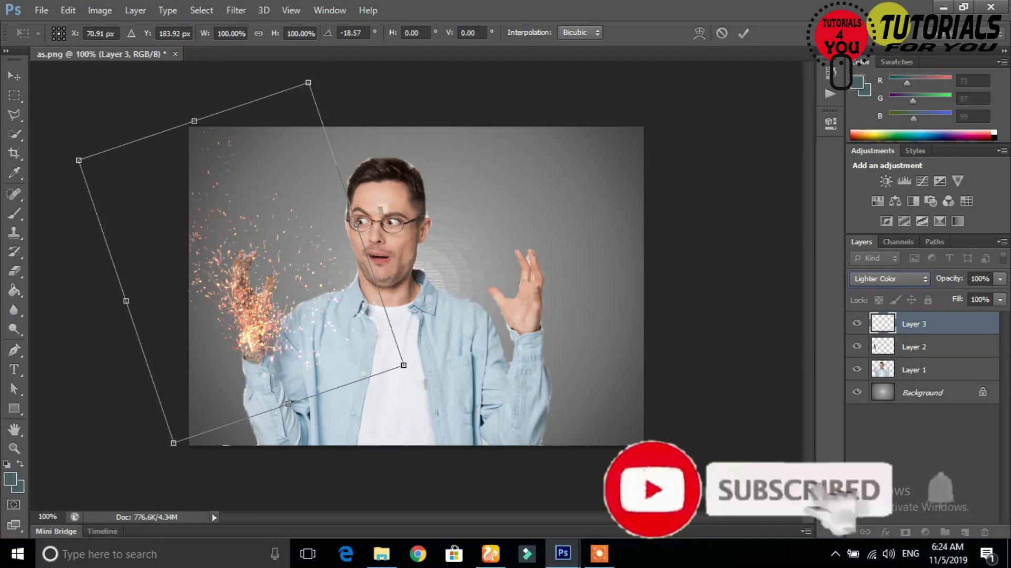
left_click(925, 278)
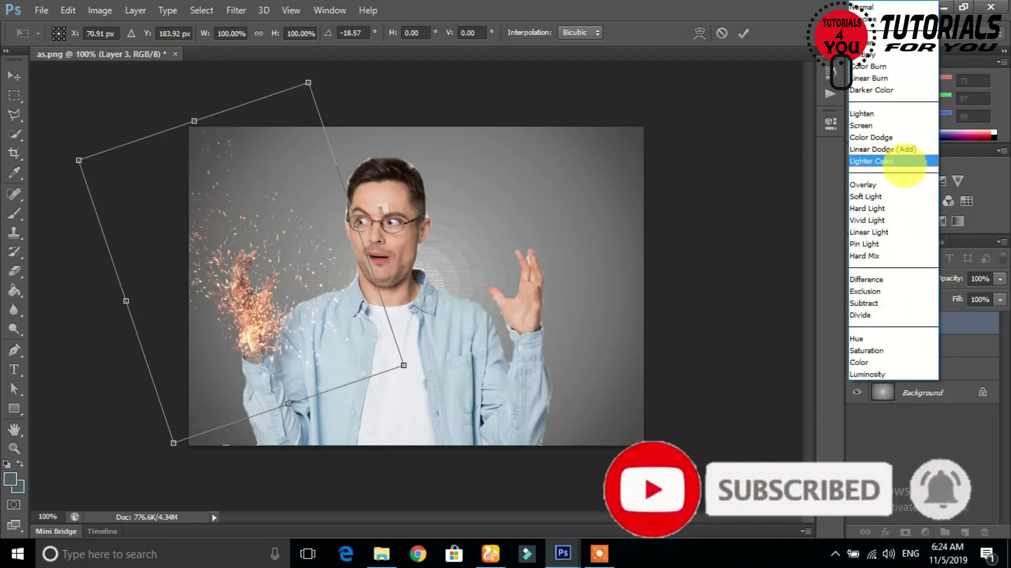
left_click(890, 137)
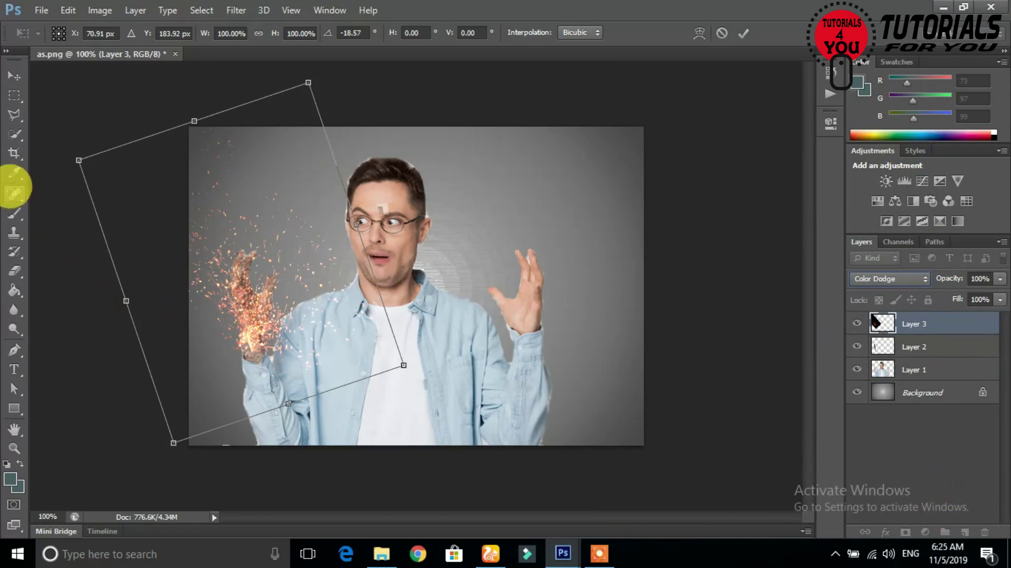
left_click(16, 78)
left_click(430, 218)
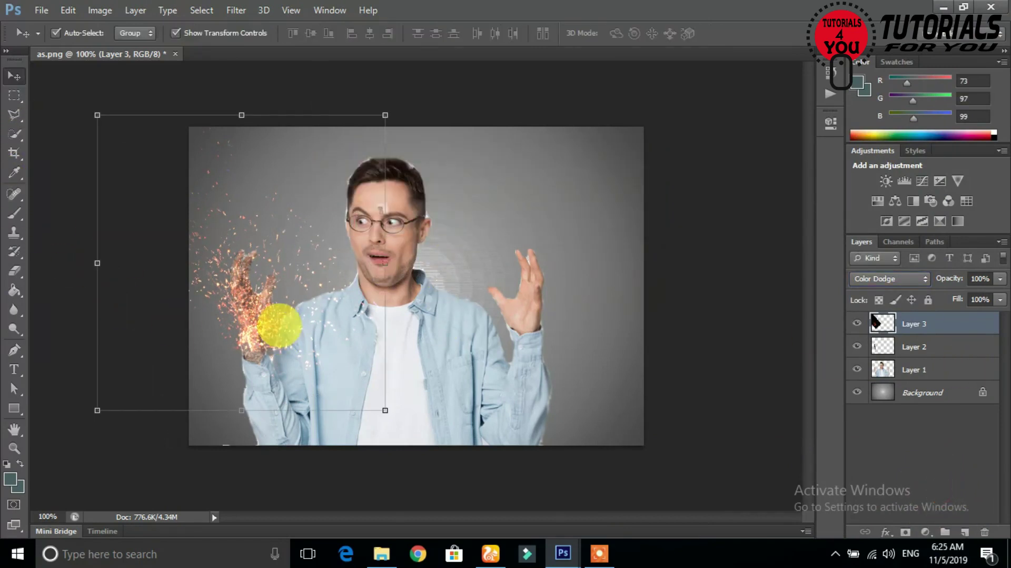
Step: Narrow the sparks to about 85% width and commit the transformation
left_click_drag(385, 263, 343, 264)
mouse_move(272, 281)
left_mouse_down()
mouse_move(281, 282)
mouse_move(265, 308)
left_mouse_up()
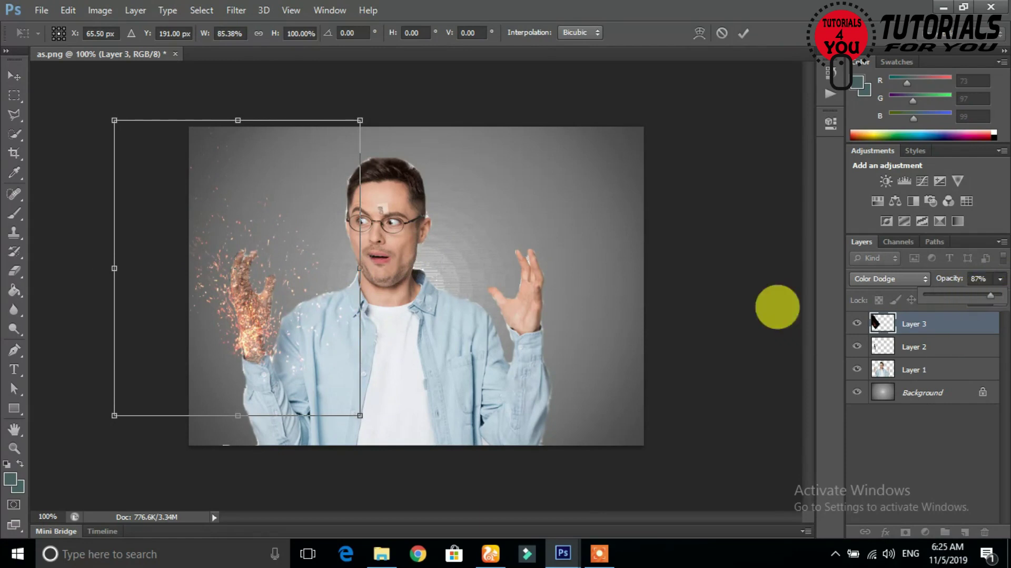
left_click(16, 77)
left_click(429, 215)
Step: Set a 90 px Eraser on Layer 3 to clear stray sparks from the body
key("ctrl+alt+a")
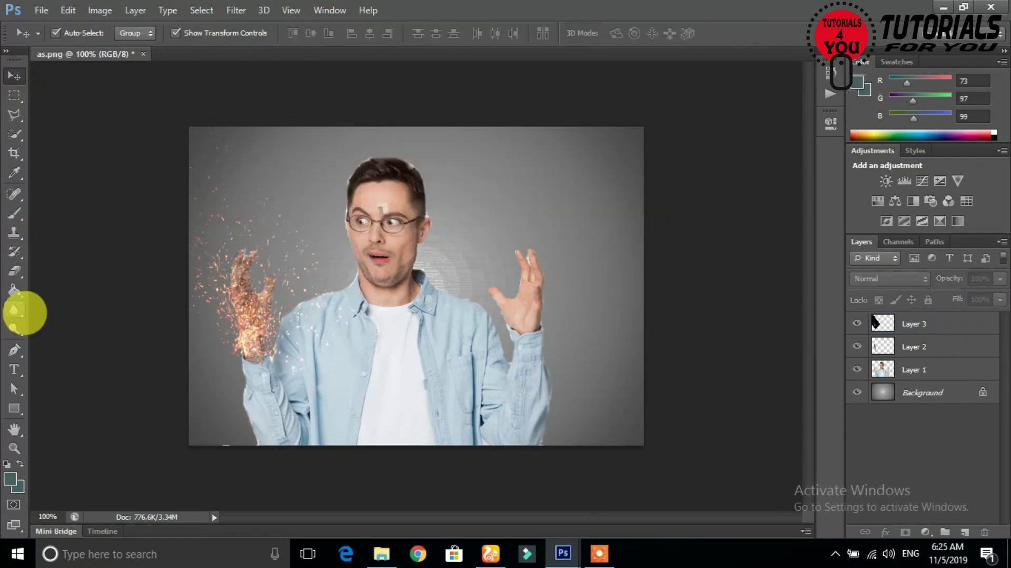
left_click(16, 272)
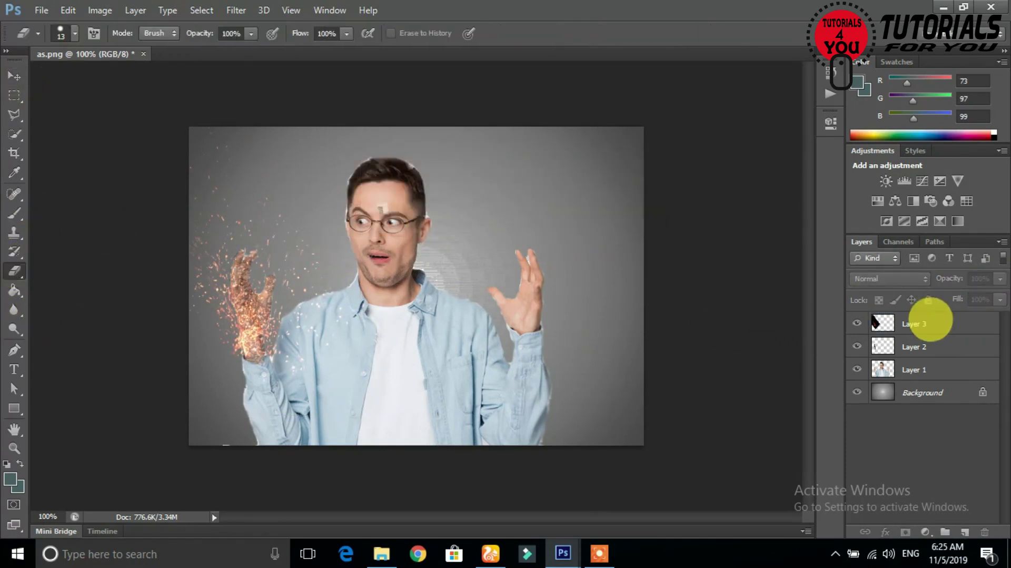
left_click(927, 324)
right_click(372, 210)
left_click_drag(390, 260, 414, 259)
left_click(625, 352)
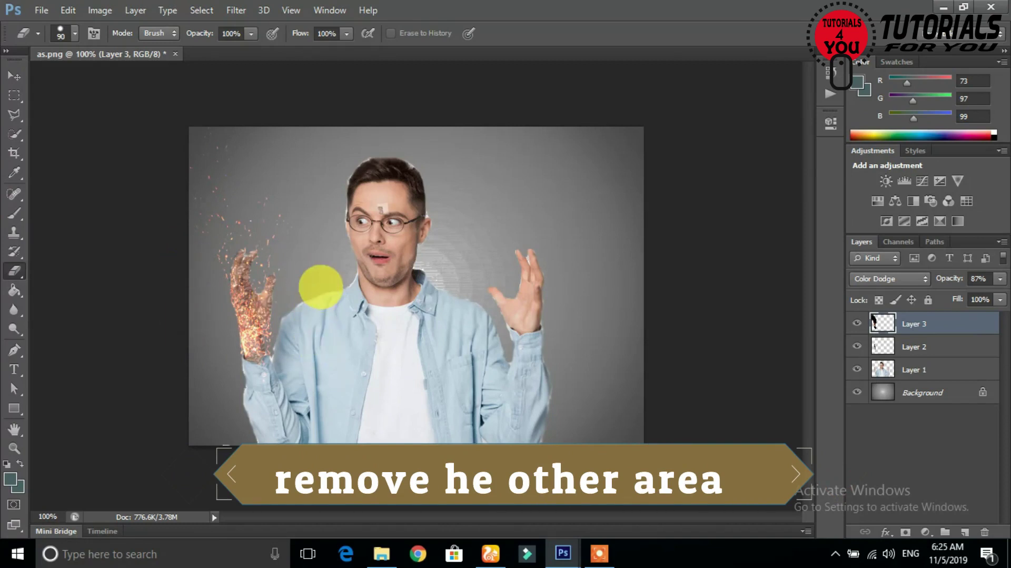
Step: Drag fire-flame-effect-free-texture from File Explorer into Photoshop as its own document
left_click(14, 75)
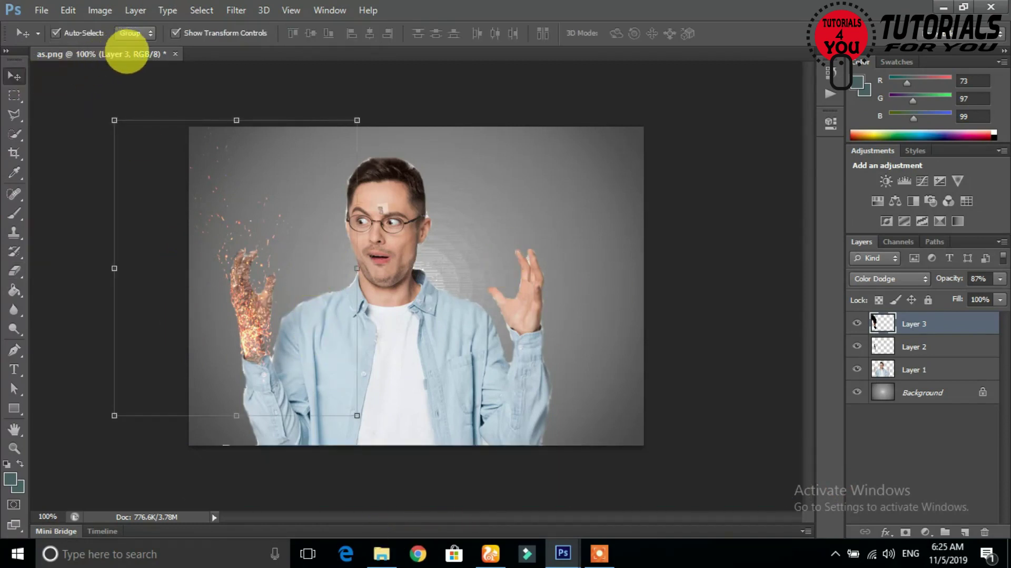
left_click_drag(105, 54, 125, 54)
left_click(381, 552)
left_click_drag(329, 179, 562, 552)
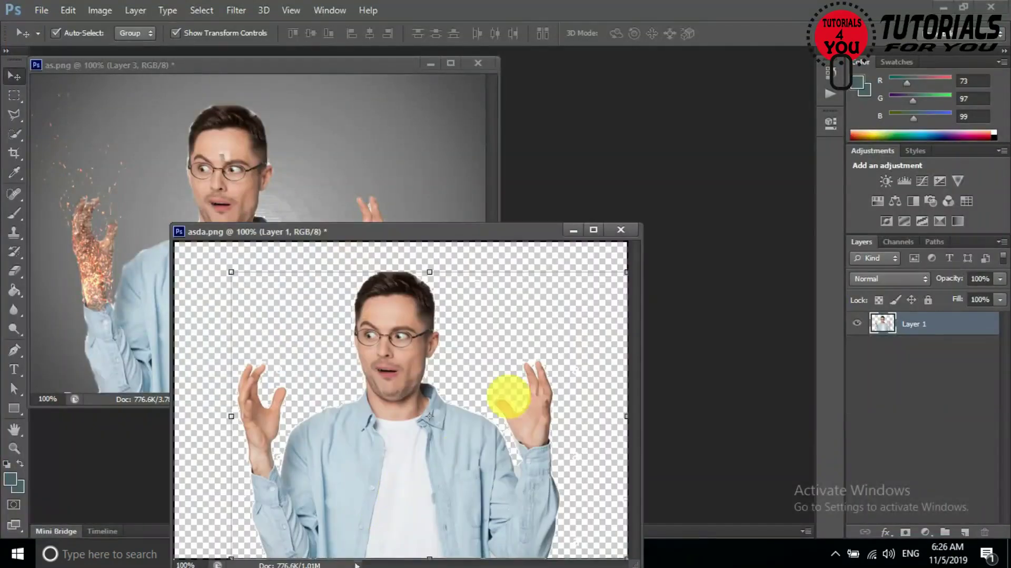
mouse_move(563, 552)
left_mouse_down()
mouse_move(628, 164)
mouse_move(32, 84)
left_mouse_up()
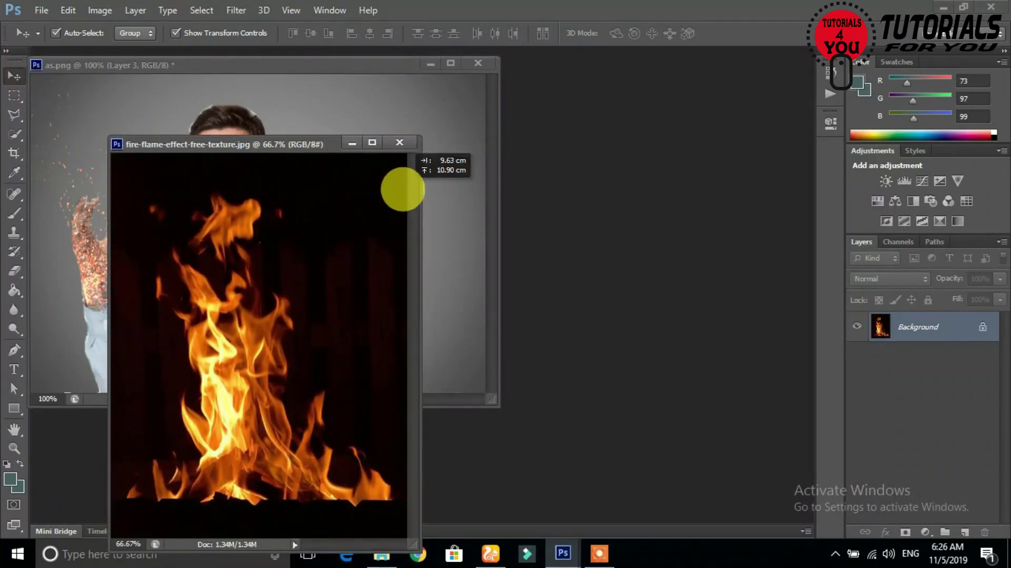
Step: Drag the fire image into as.png as a new layer over the photo
left_click_drag(340, 258, 453, 210)
left_click_drag(432, 271, 355, 272)
left_click_drag(351, 69, 377, 57)
left_click_drag(406, 169, 361, 201)
Step: Scale the flame layer to 48.91% by 36.97% and blend it in Screen mode
key("ctrl+t")
mouse_move(329, 146)
left_mouse_down()
mouse_move(522, 392)
mouse_move(410, 269)
left_mouse_up()
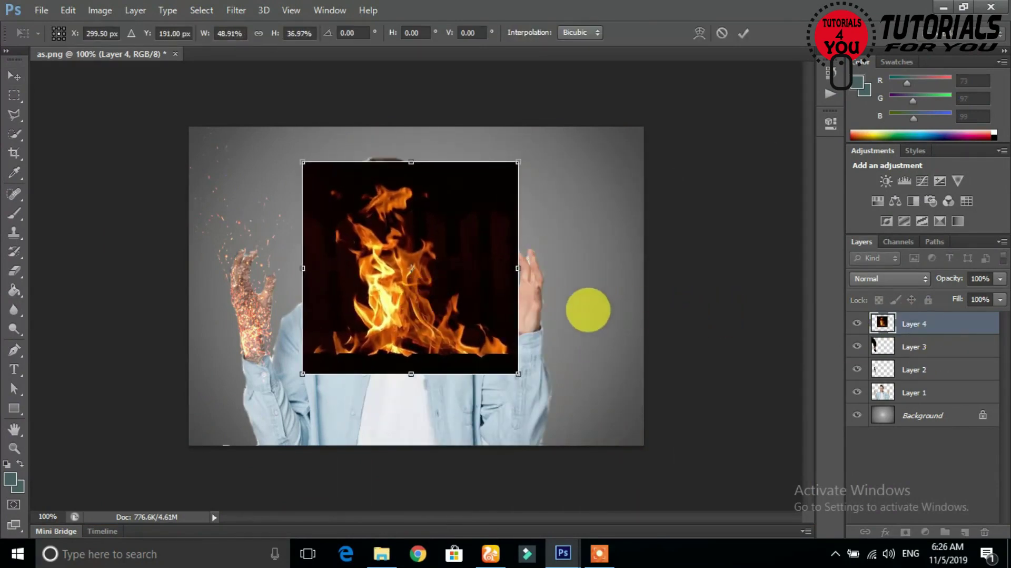
left_click(904, 521)
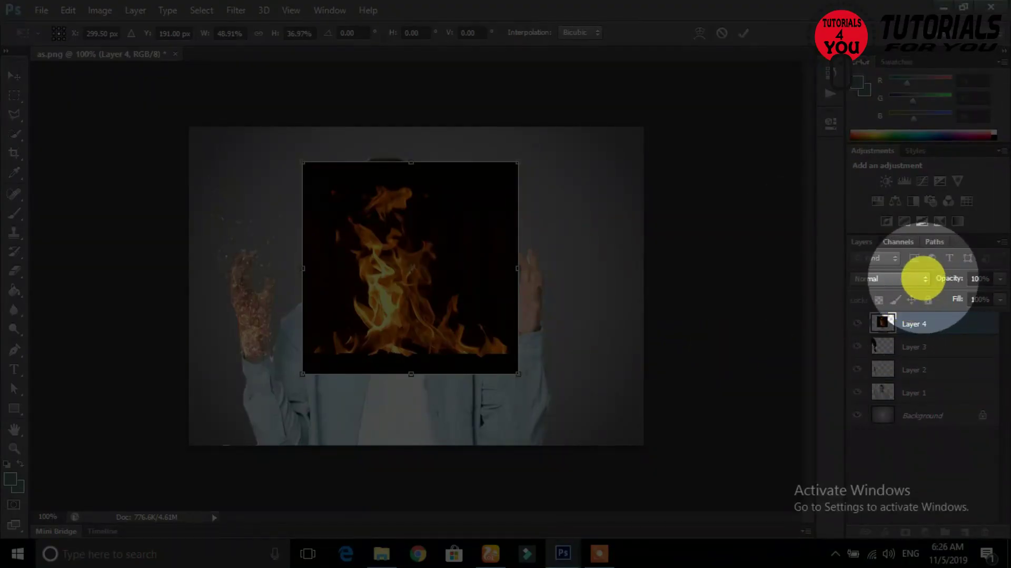
left_click(923, 278)
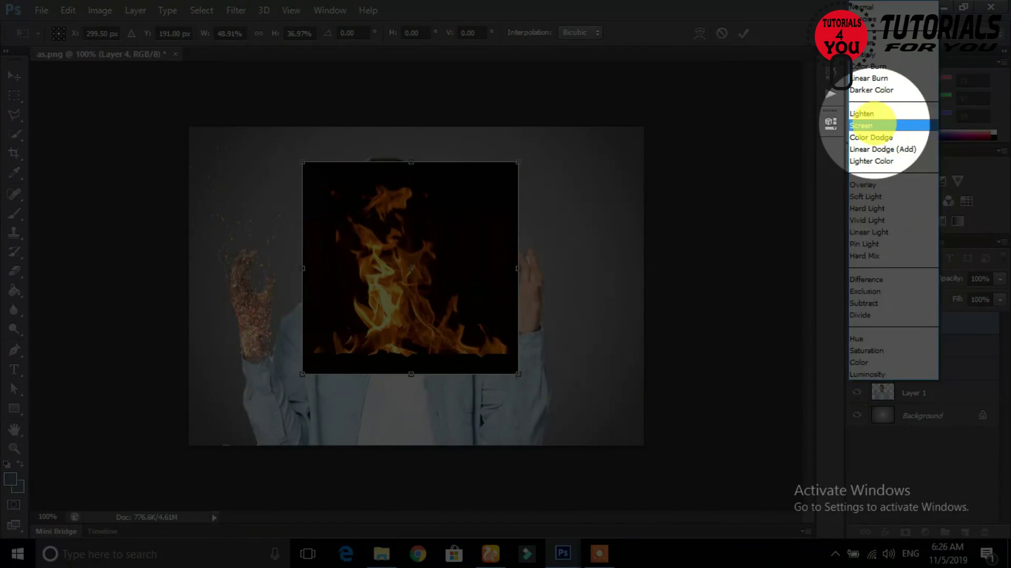
left_click(869, 126)
Step: Place the fire over the left hand, rotated 11.8° and scaled to about 86%
left_click(14, 76)
left_click(440, 217)
mouse_move(431, 316)
left_mouse_down()
mouse_move(368, 338)
mouse_move(311, 320)
mouse_move(312, 330)
left_mouse_up()
left_click_drag(413, 248, 402, 275)
left_click_drag(291, 263, 293, 298)
left_click_drag(406, 201, 394, 228)
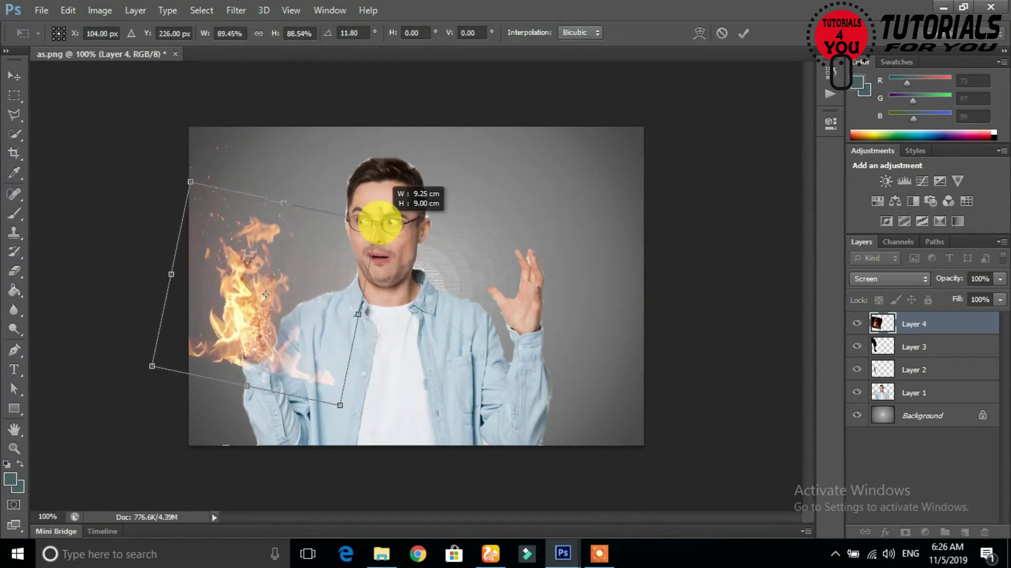
left_click_drag(256, 304, 285, 298)
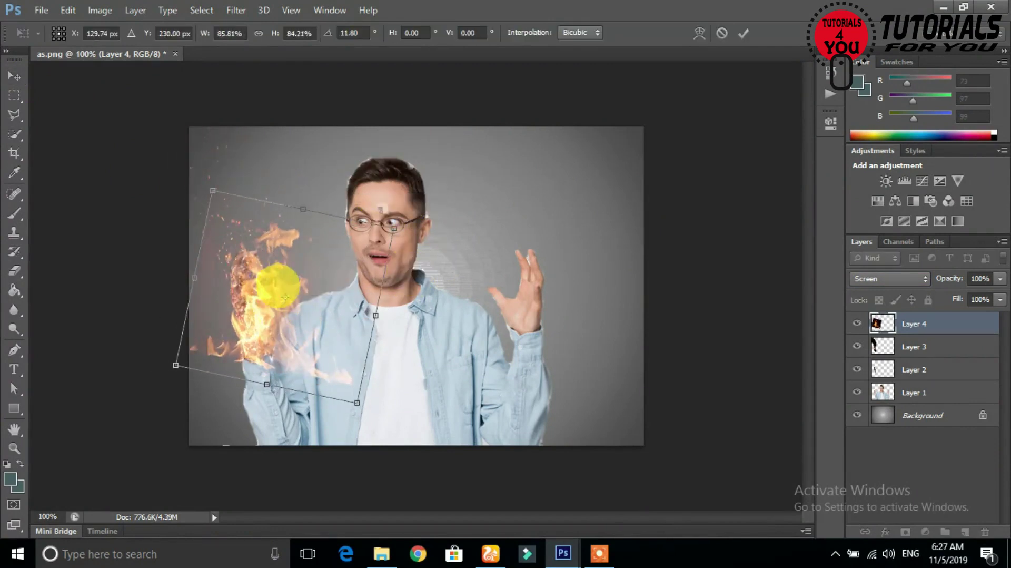
left_click(14, 75)
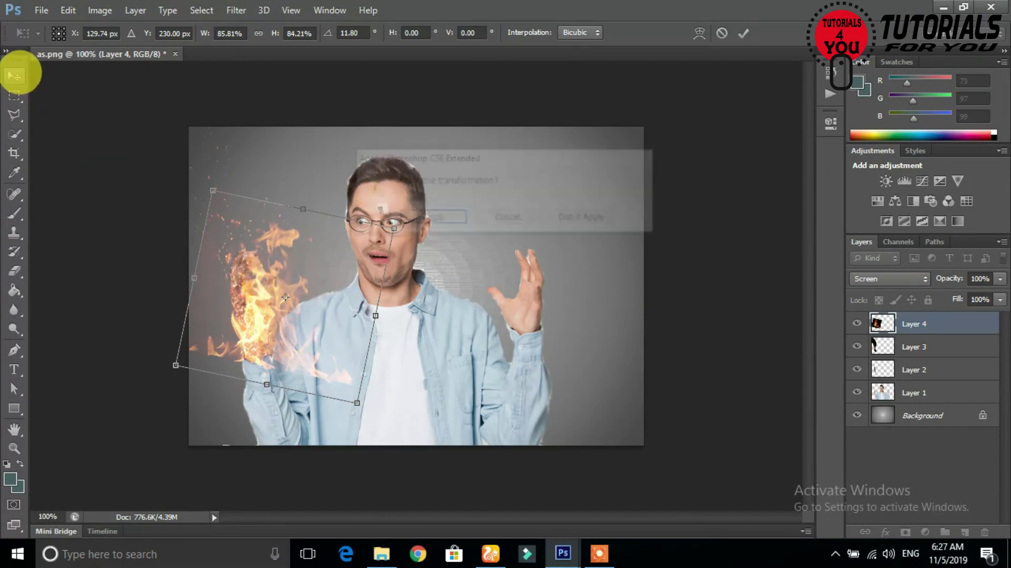
left_click(449, 216)
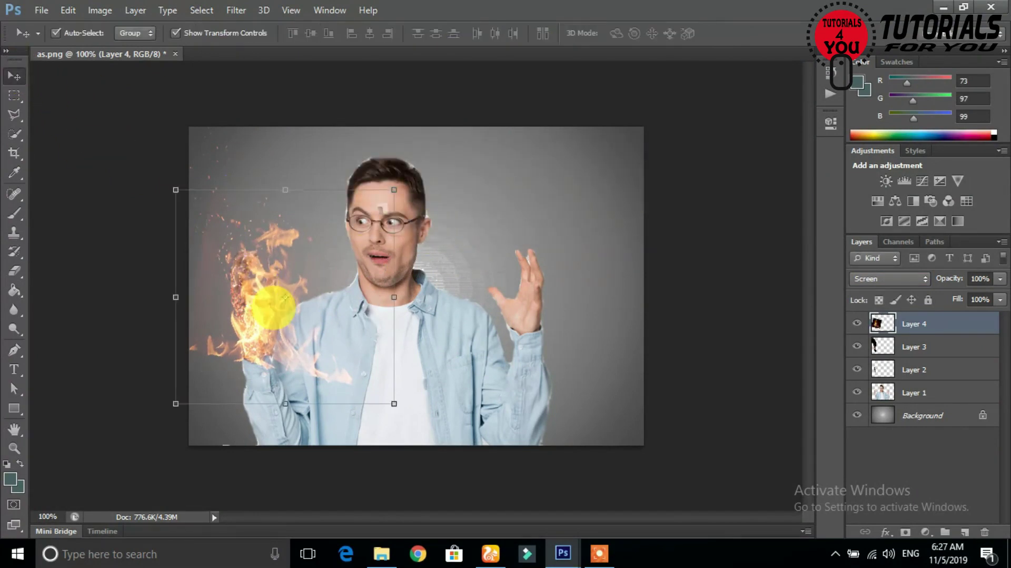
Step: Duplicate the fire as Layer 4 copy and rotate the copy -10°
left_click_drag(285, 297, 263, 266)
key("ctrl+t")
left_click_drag(388, 259, 396, 243)
left_click(14, 75)
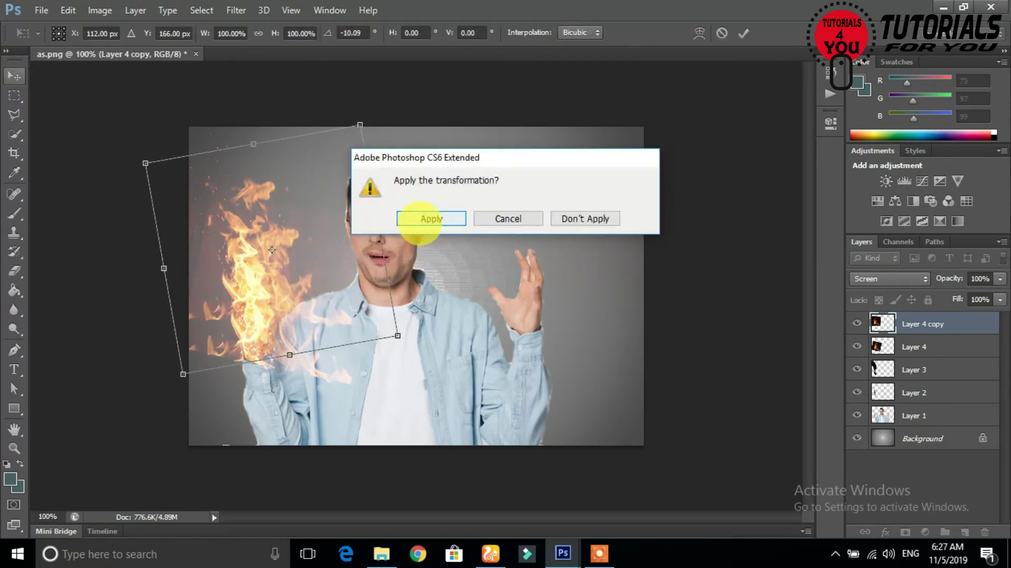
left_click(420, 220)
left_click(526, 309)
left_click(720, 361)
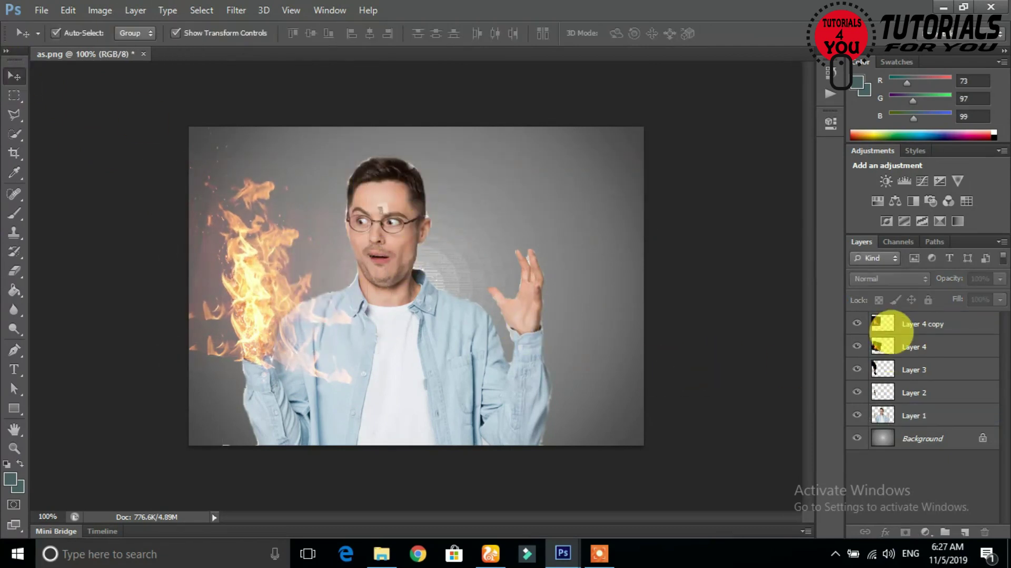
Step: Erase excess flame on Layer 4 copy and Layer 4 with a 90 px Eraser
left_click(916, 324)
left_click(14, 270)
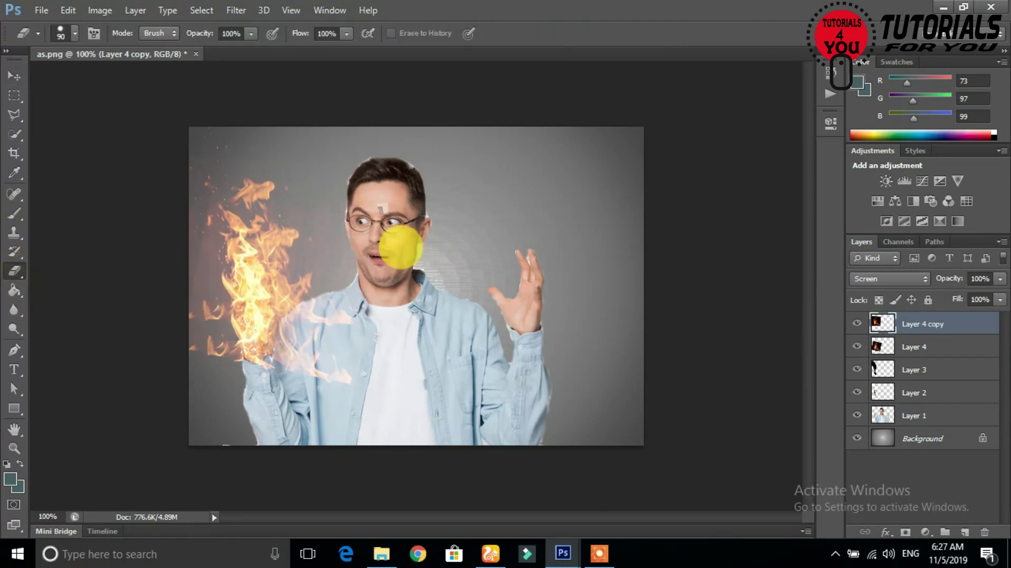
right_click(400, 248)
double_click(515, 348)
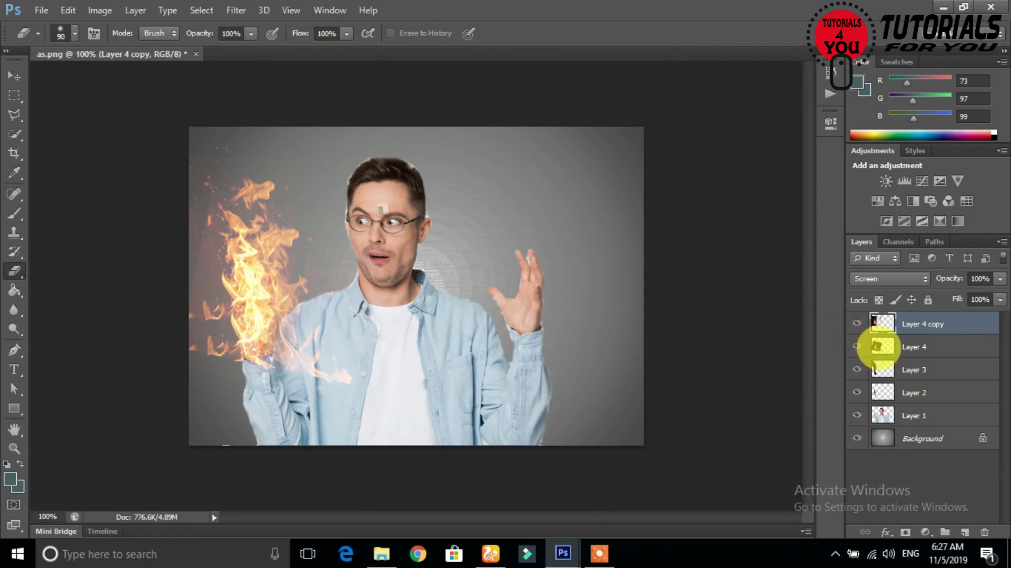
left_click(914, 346)
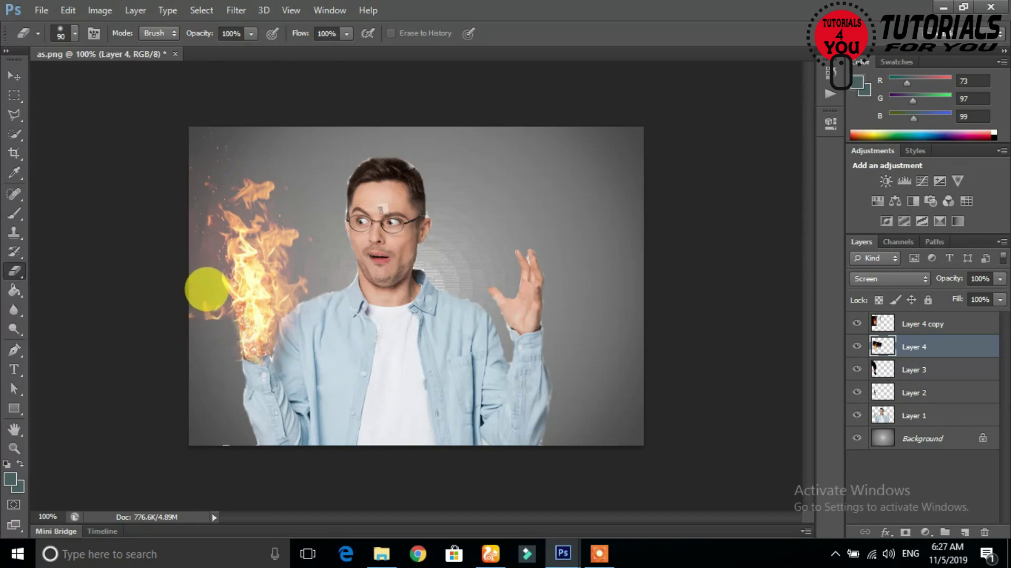
left_click(922, 322)
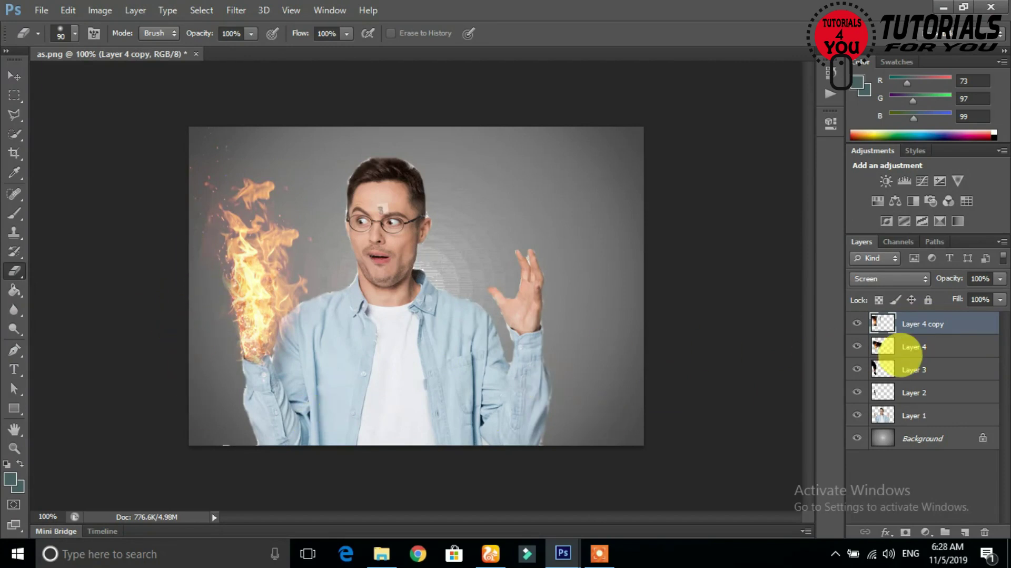
left_click(913, 346)
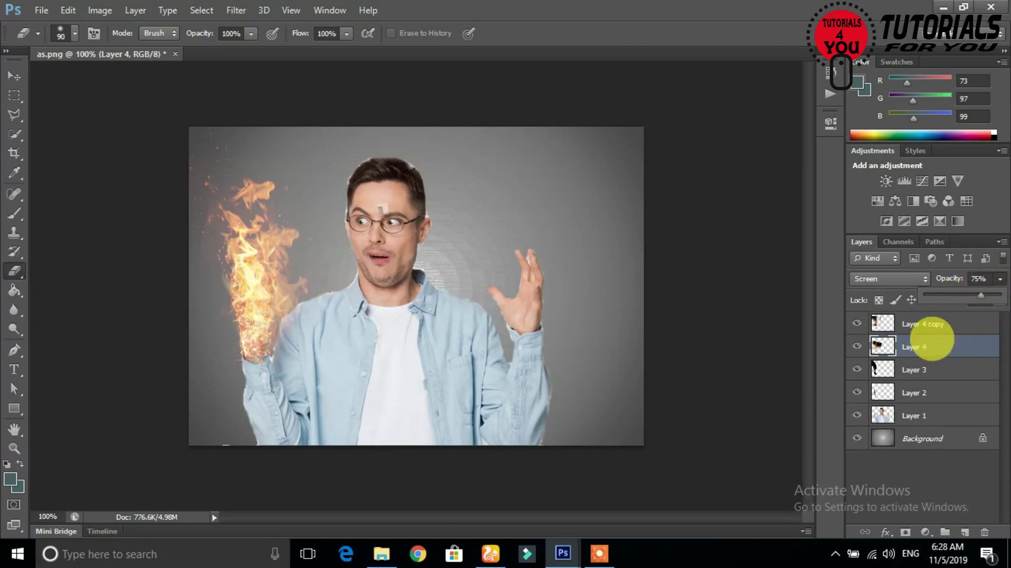
Step: Set Layer 4 copy opacity to about 85% and Layer 2 to 51%, keeping Layer 4 at 75%
left_click(930, 324)
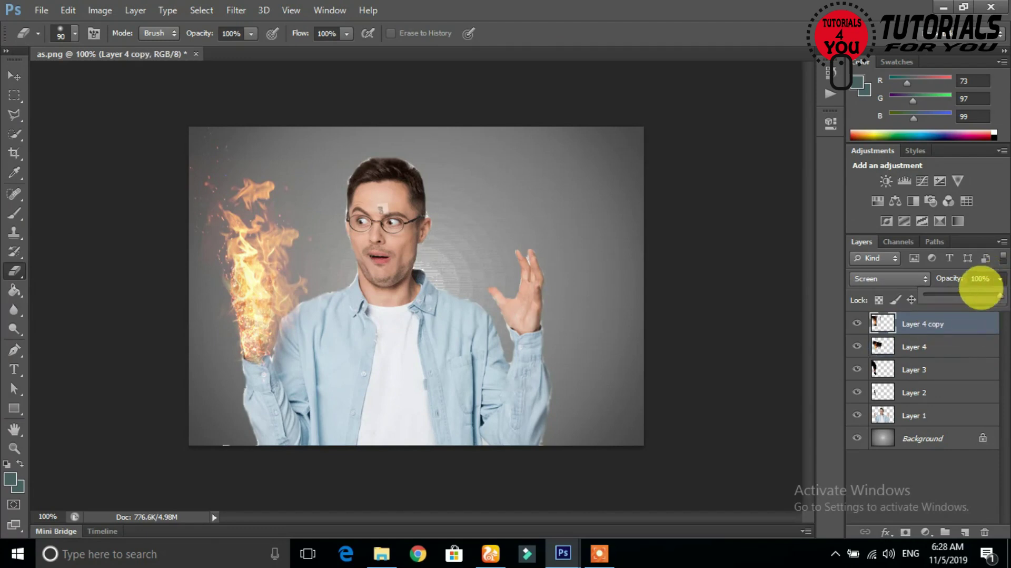
left_click(959, 295)
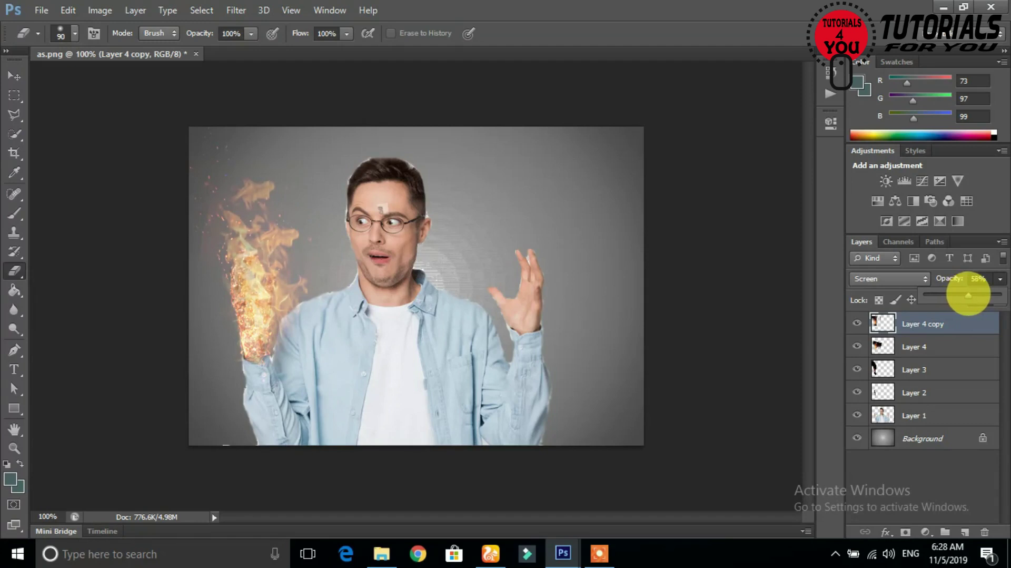
left_click(926, 393)
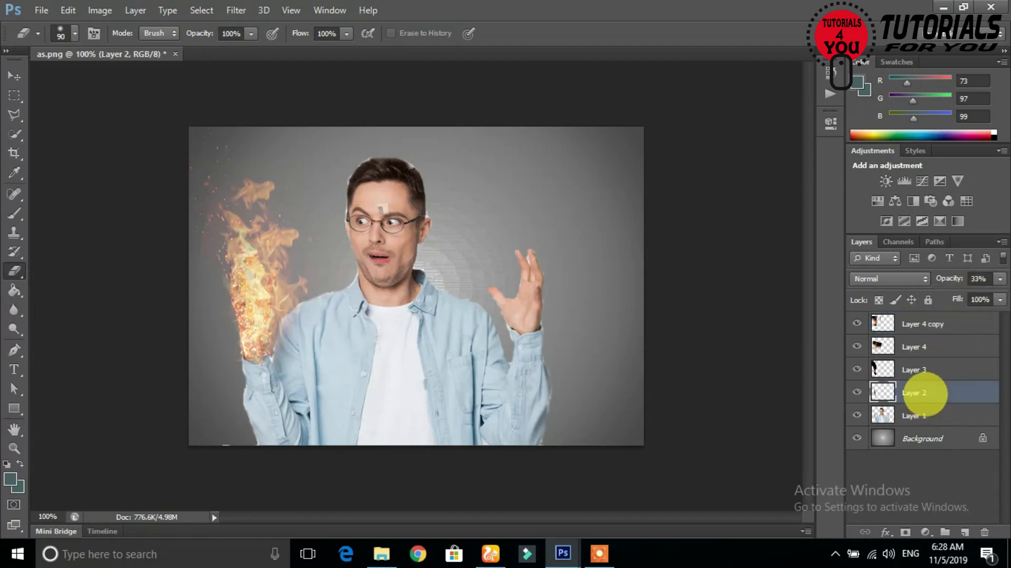
left_click(978, 295)
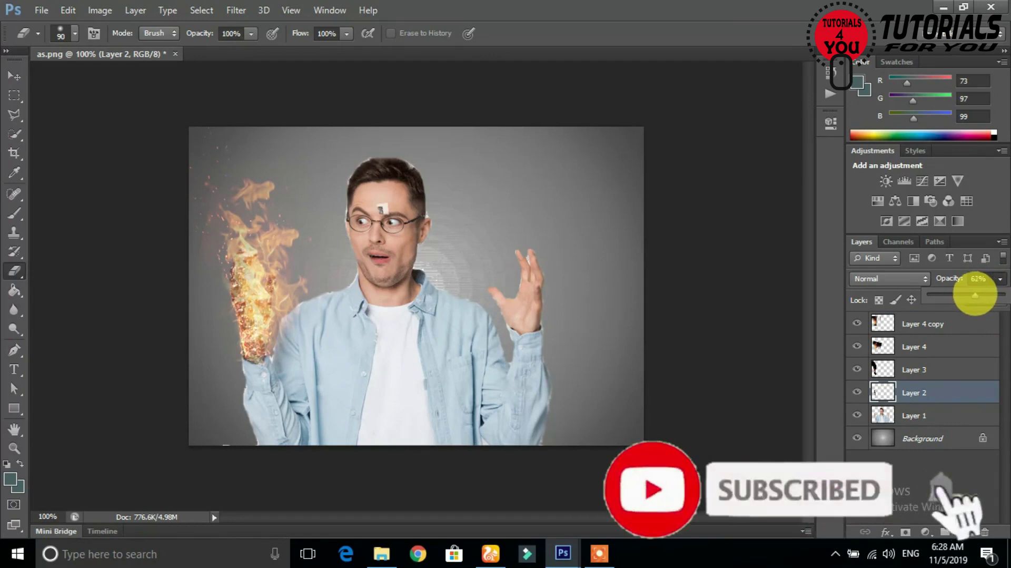
left_click_drag(978, 295, 967, 295)
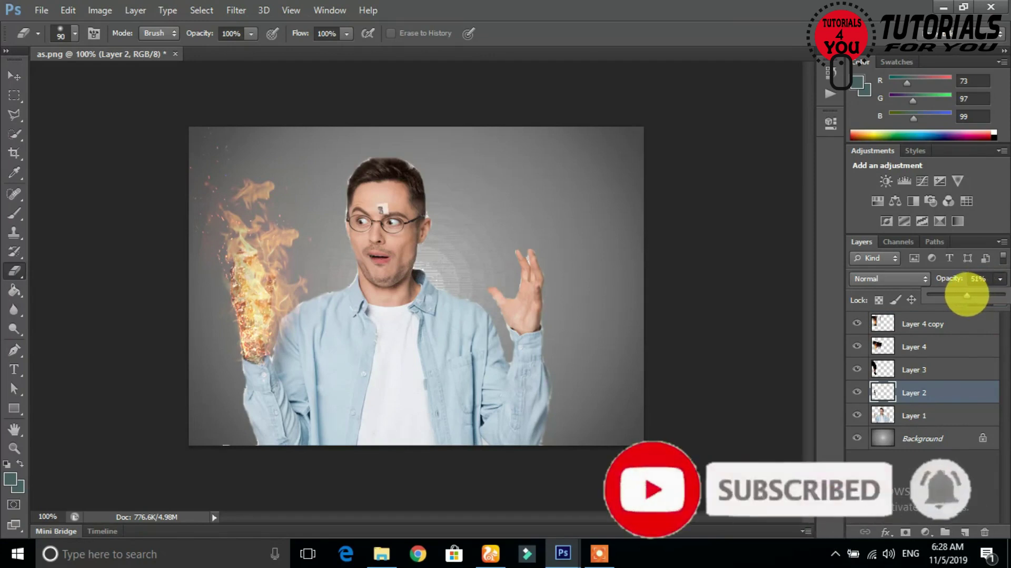
left_click(924, 346)
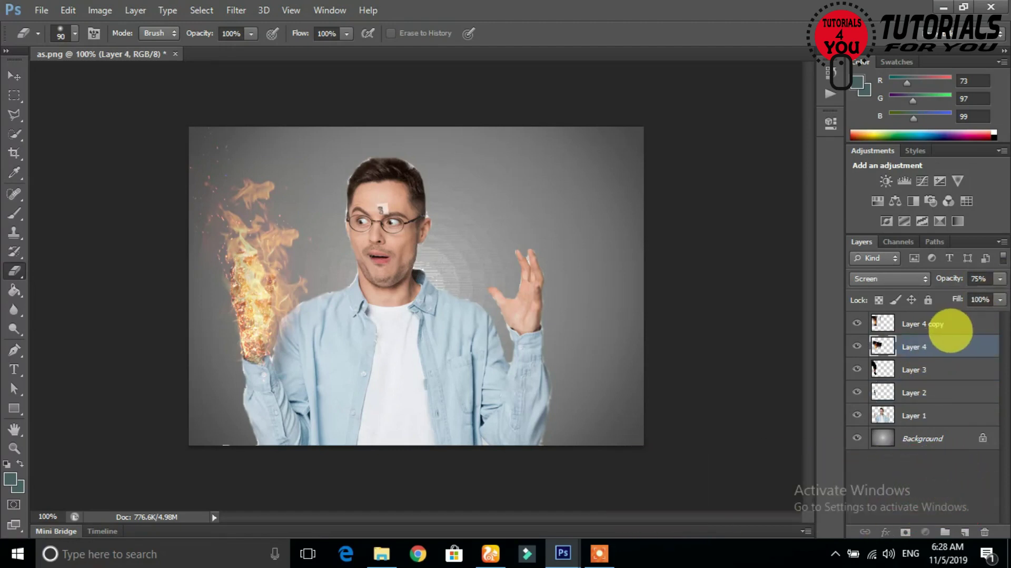
left_click(948, 325)
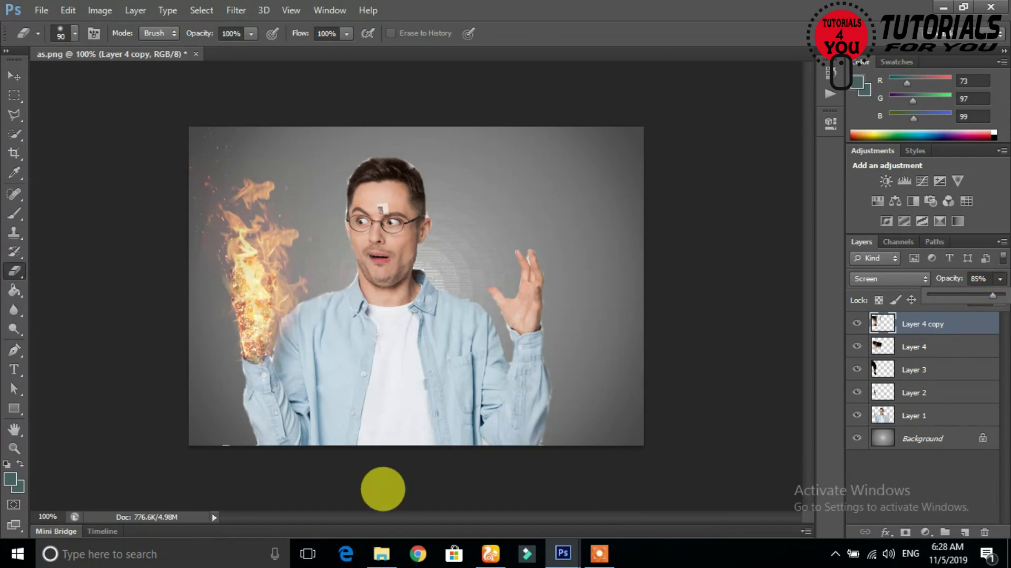
left_click(908, 522)
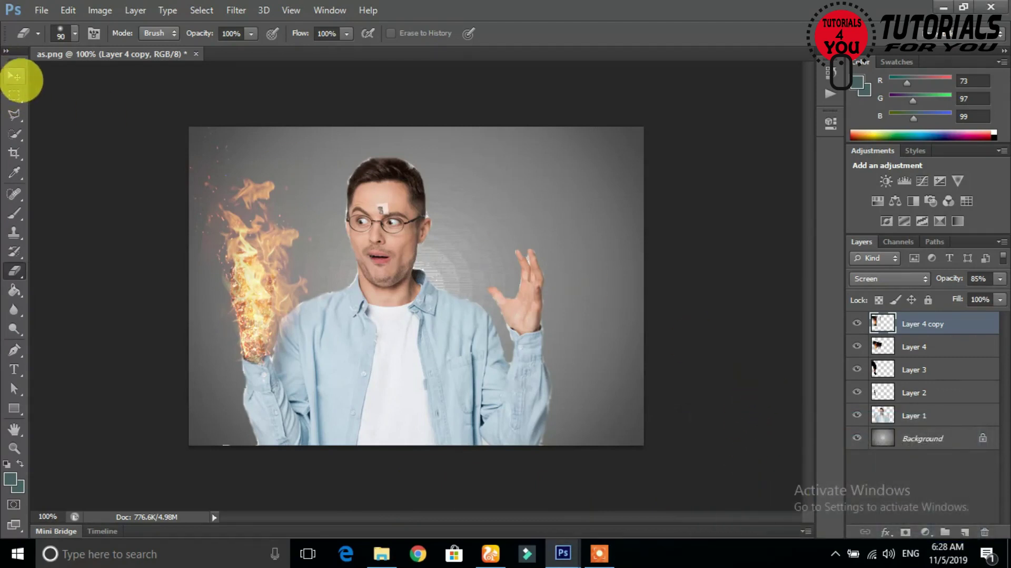
left_click(16, 77)
left_click(541, 248)
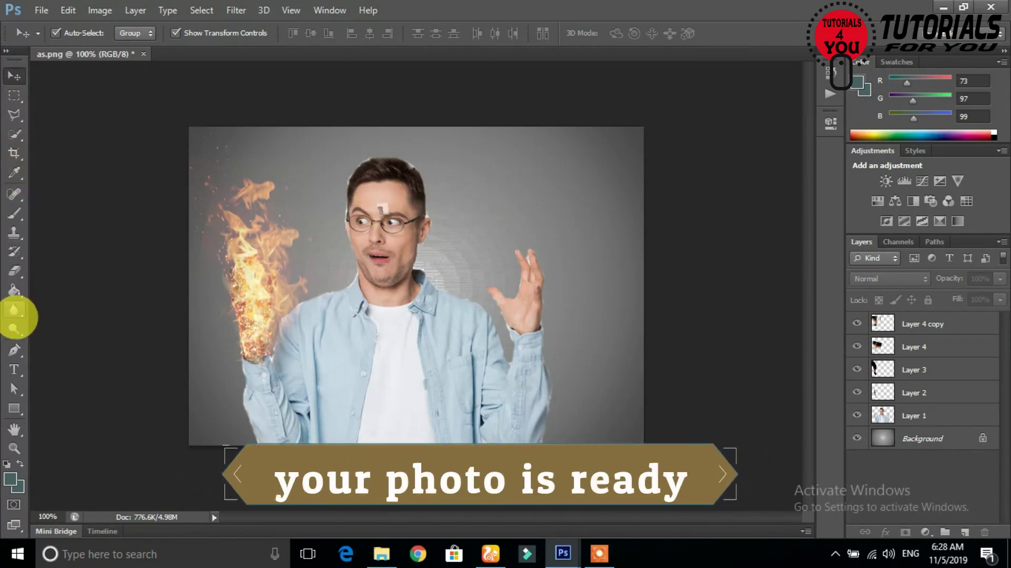
left_click(14, 270)
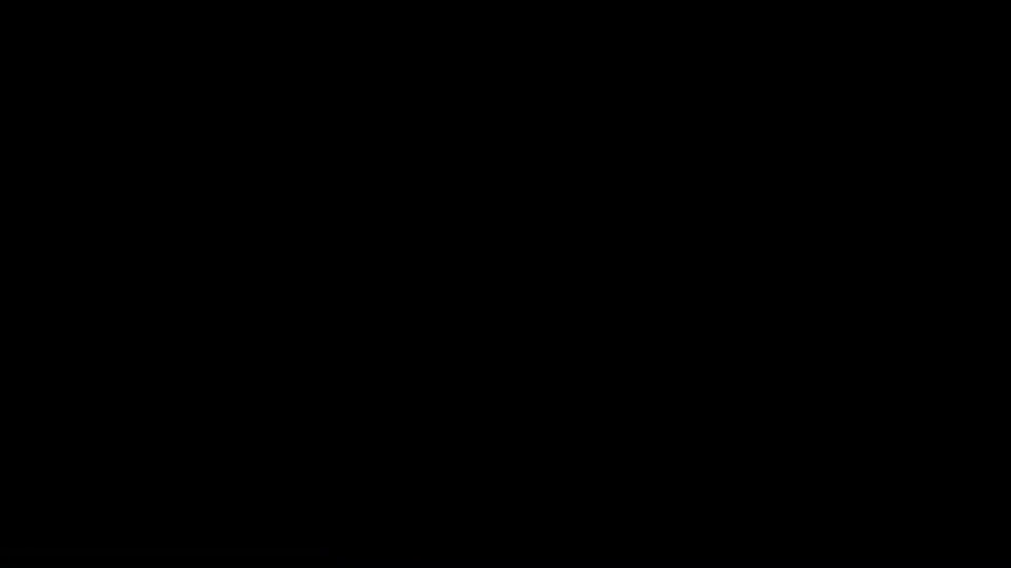